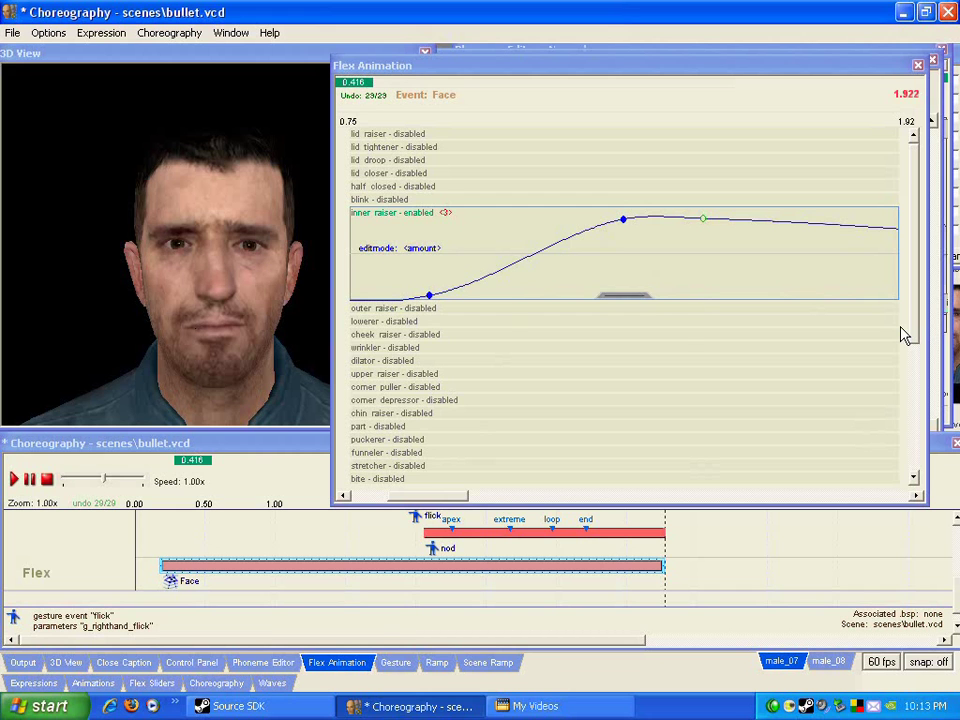
- Save bullet.vcd via Choreography > Save and bring the Choreography timeline to the front
click(168, 33)
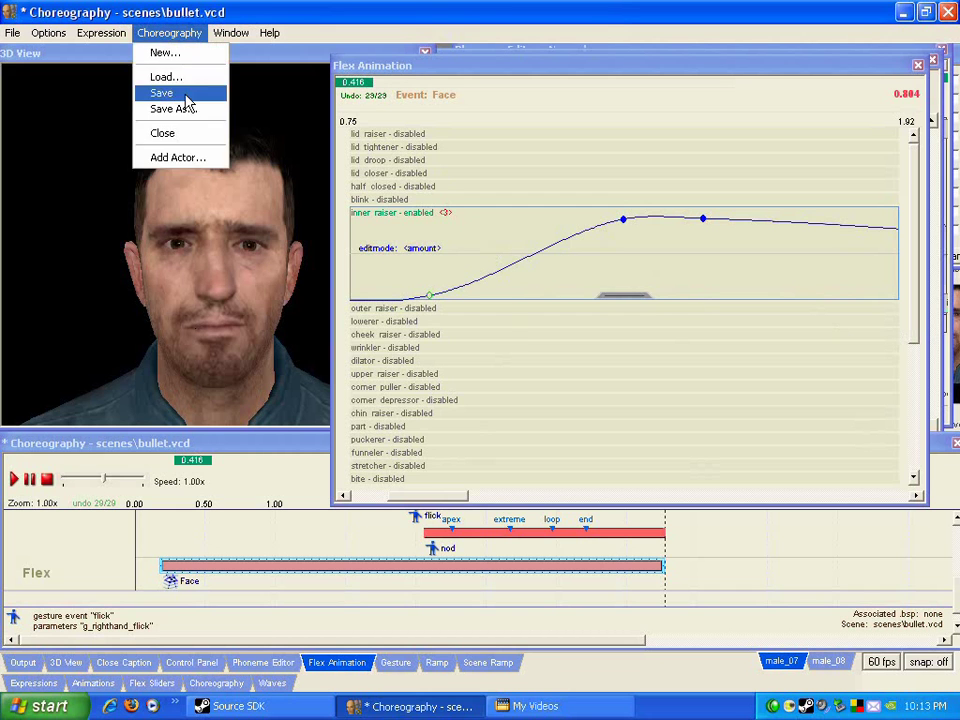
click(165, 93)
drag(779, 71, 803, 68)
click(327, 455)
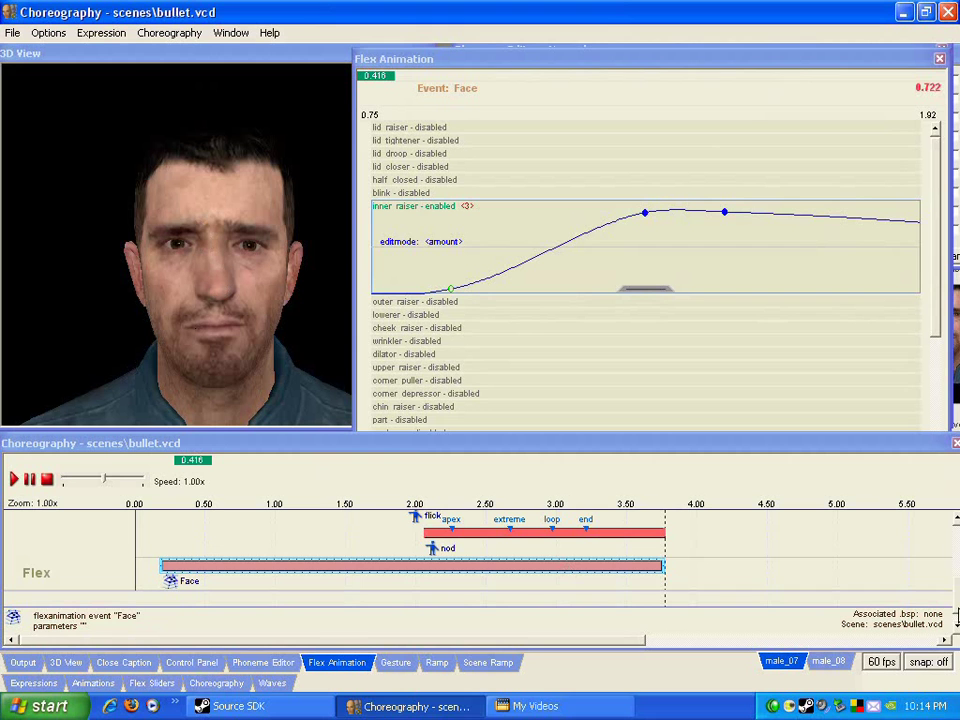
- Add a new channel named 'Look at' to Guy's timeline
scroll(955, 606, down, 1)
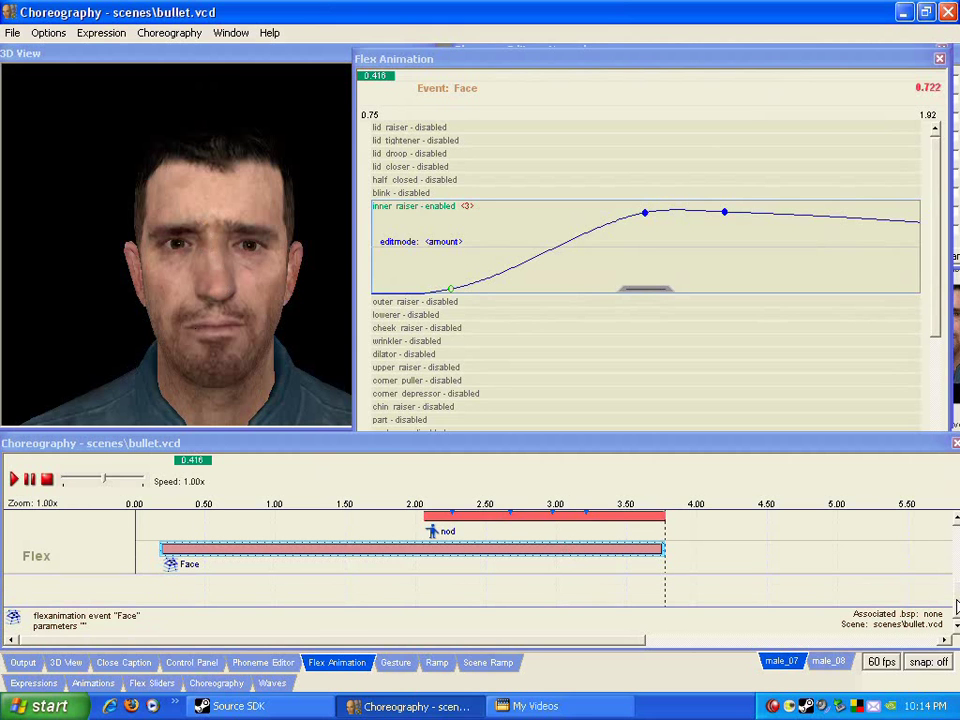
right_click(64, 566)
mouse_move(167, 310)
click(244, 323)
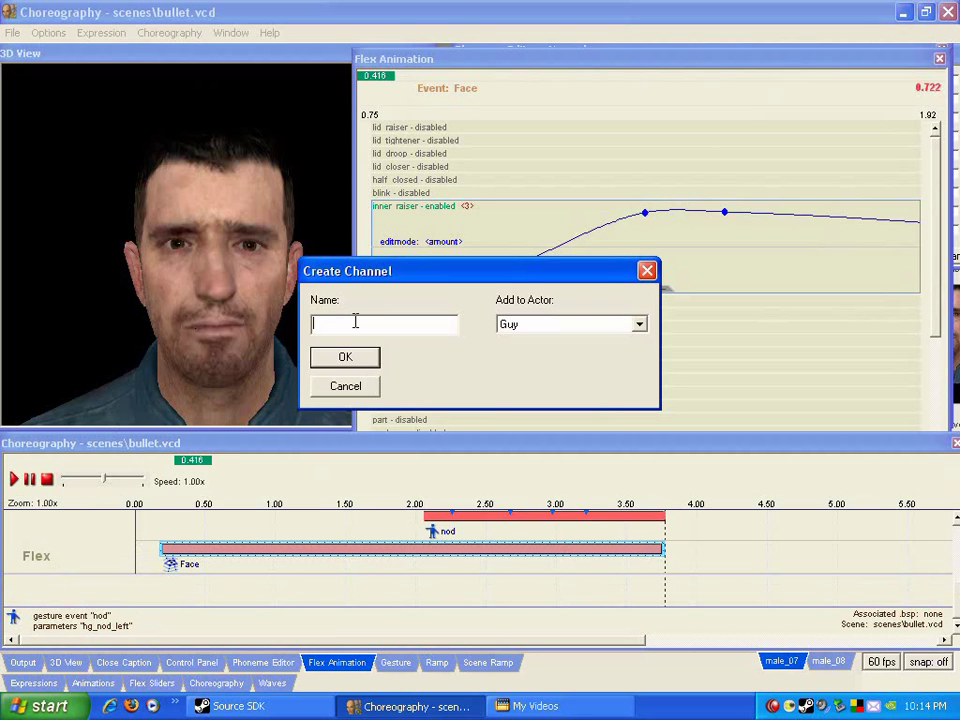
text(Look at)
key(Return)
- Create a Look at actor event on the Look at channel targeting !self
right_click(188, 596)
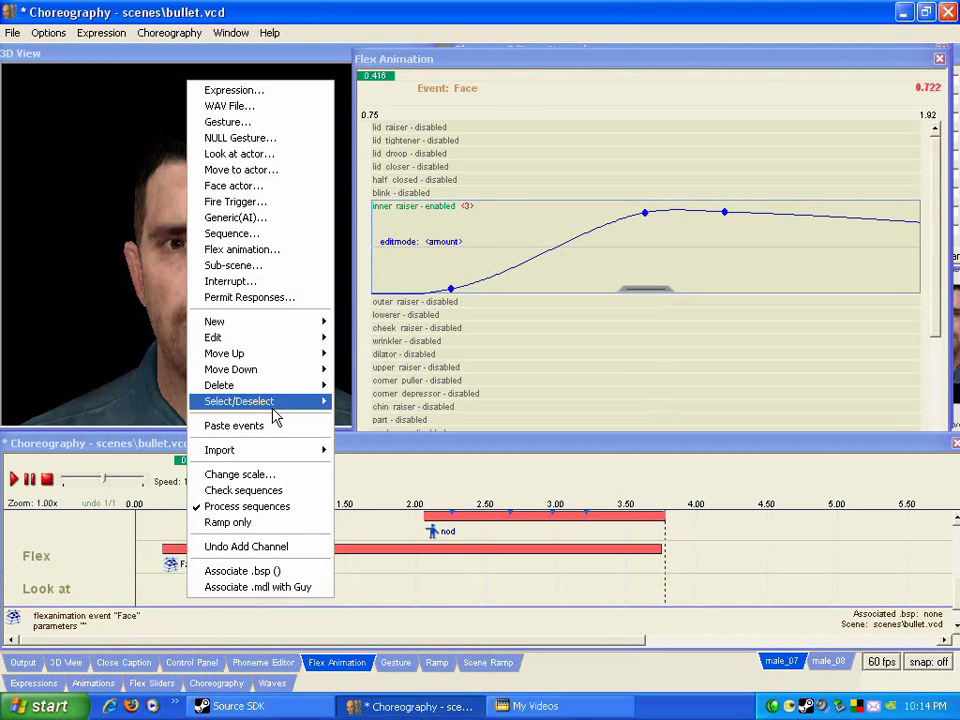
click(238, 154)
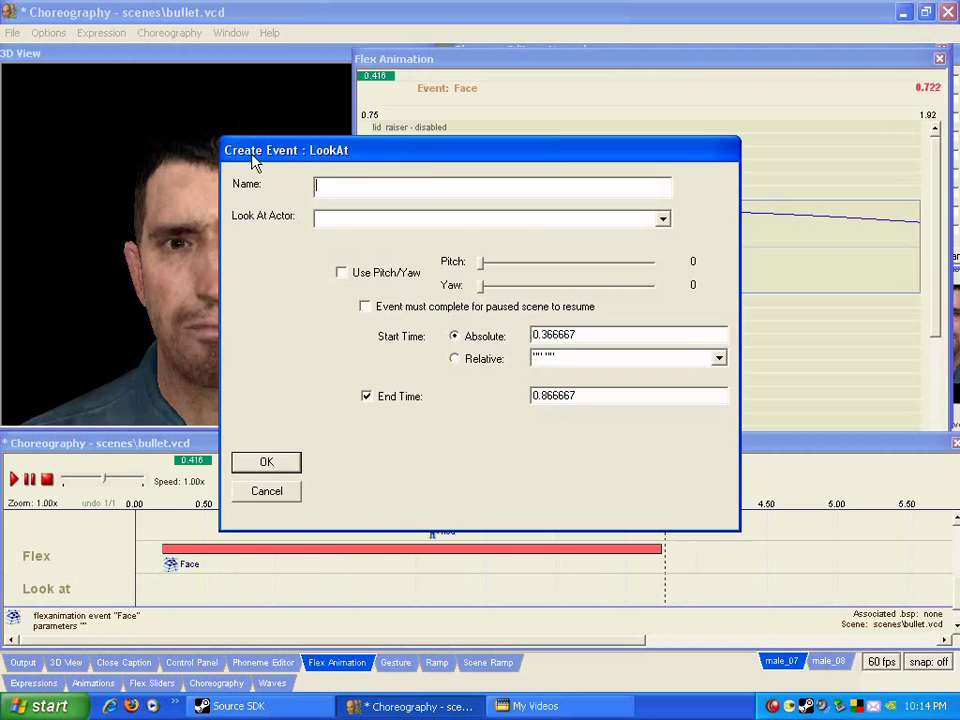
click(664, 219)
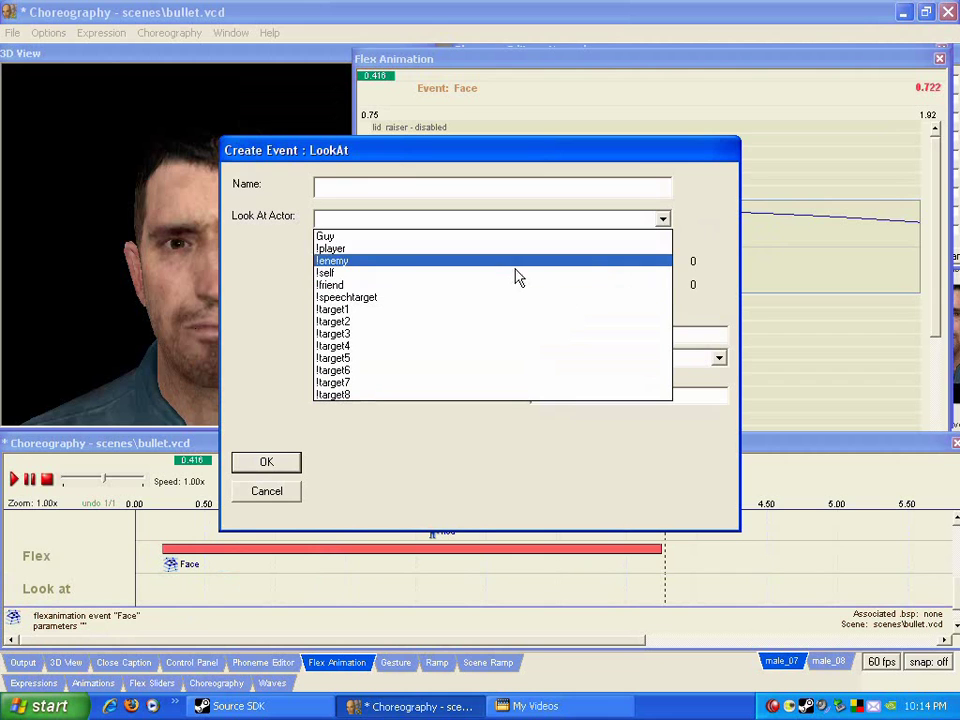
click(447, 273)
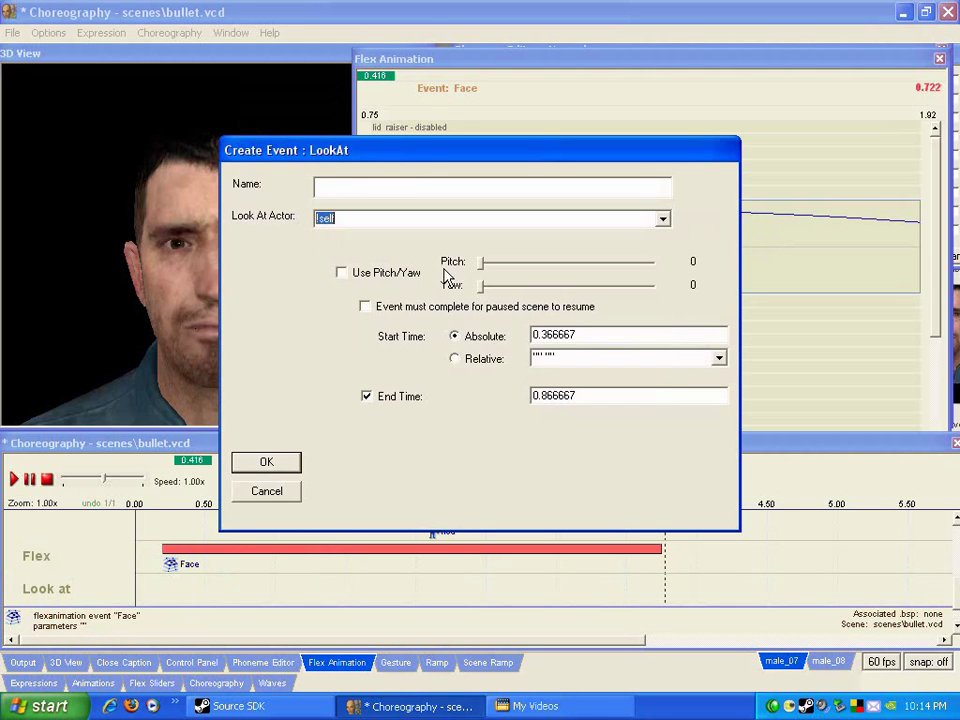
click(368, 186)
- Name the event 'Look' and stretch it to span the same time as the Face event
text(Look)
key(Return)
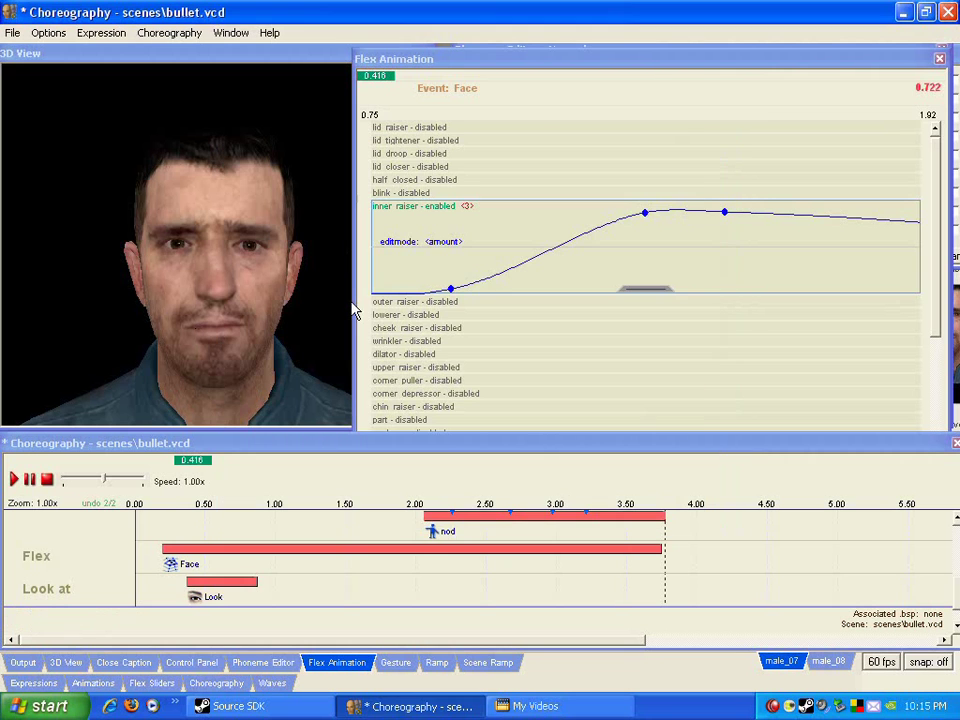
drag(221, 596, 180, 594)
drag(549, 596, 658, 596)
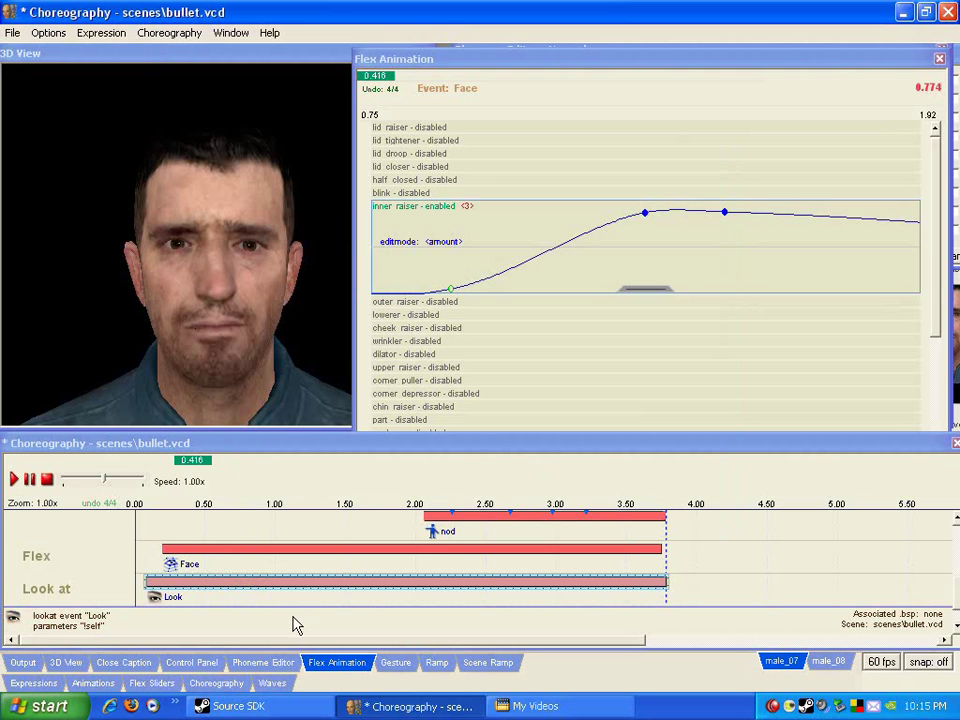
- Review the Look event's target in its settings without changes, then save the scene
right_click(313, 583)
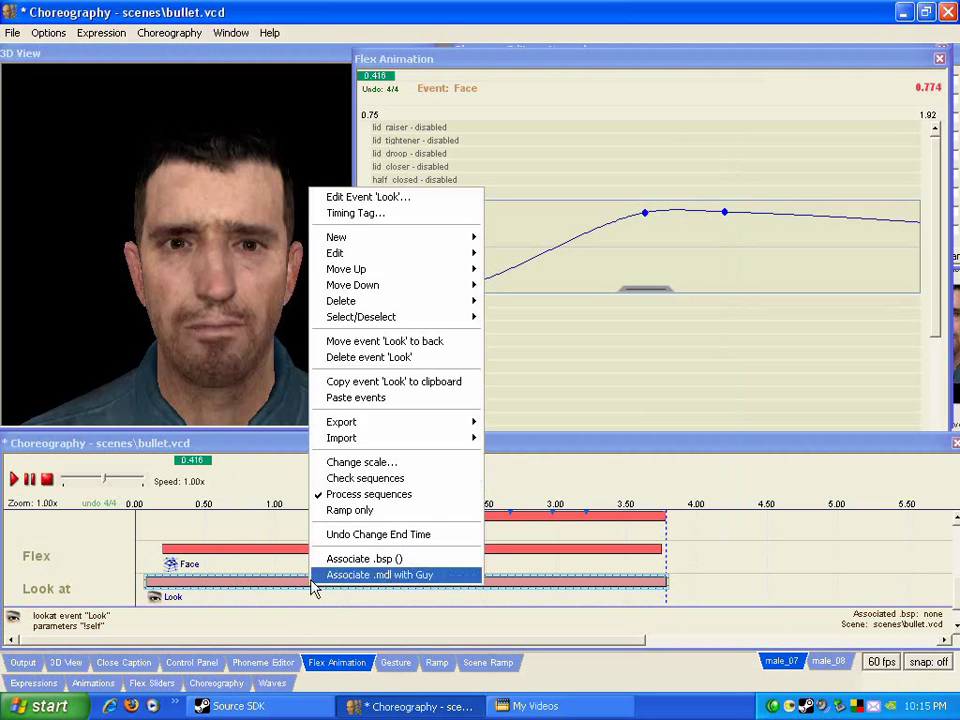
click(362, 197)
click(364, 216)
click(662, 220)
click(662, 222)
click(276, 492)
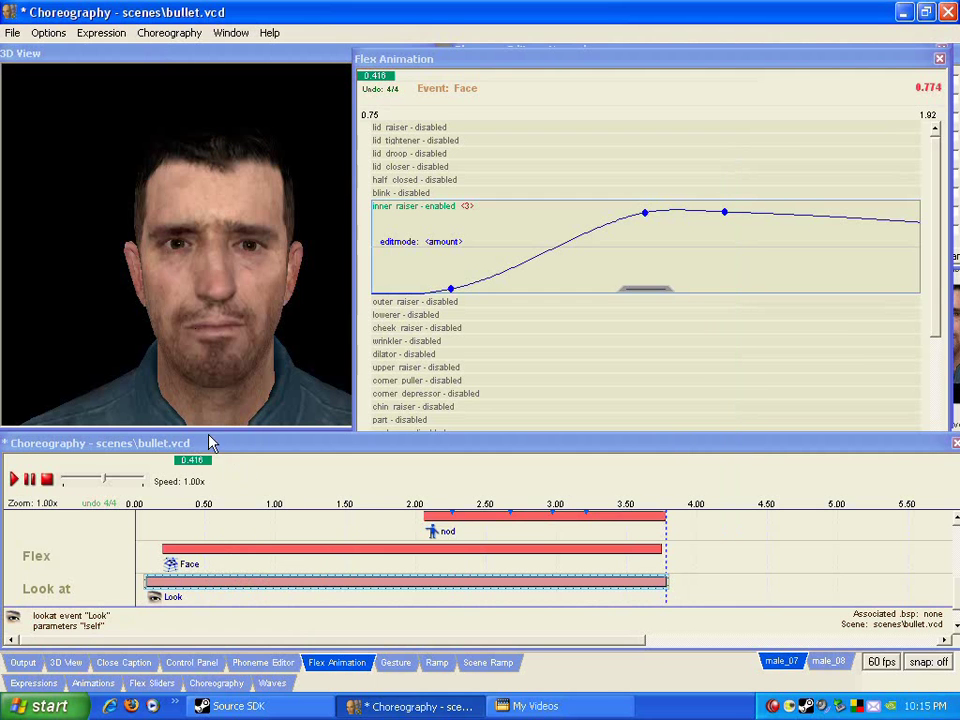
click(169, 32)
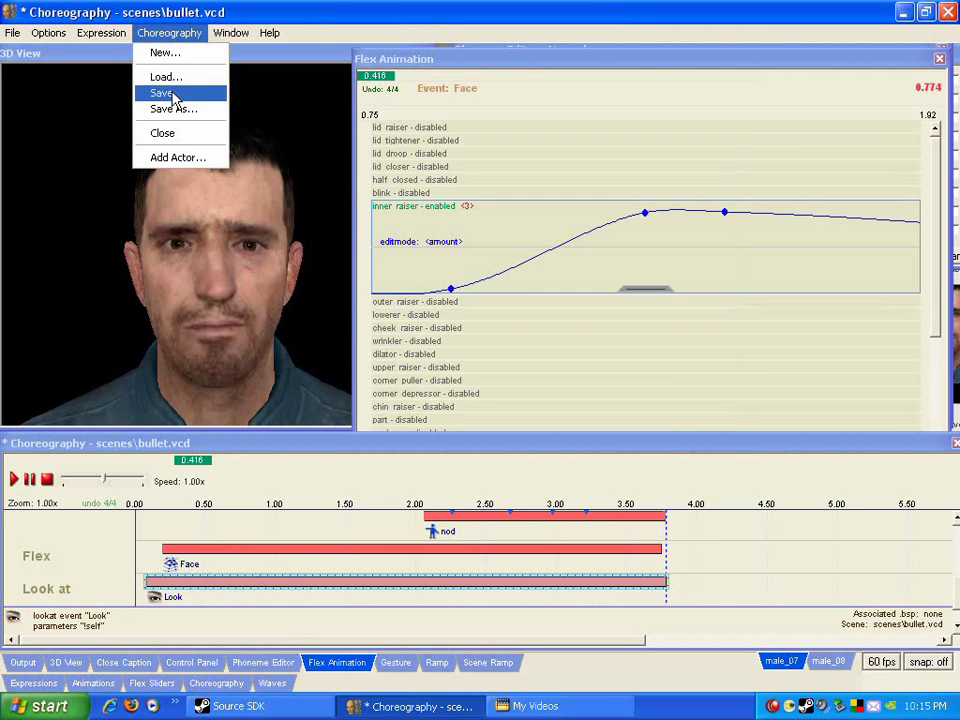
click(165, 93)
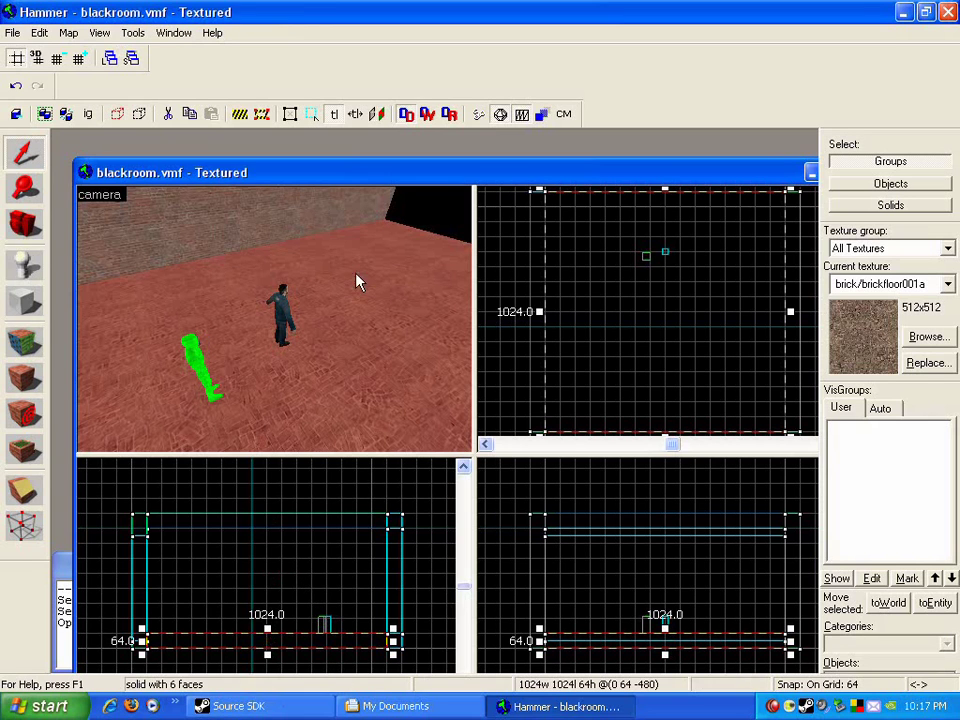
- Orbit the 3D view around the blackroom room to see the citizen
drag(274, 318, 270, 340)
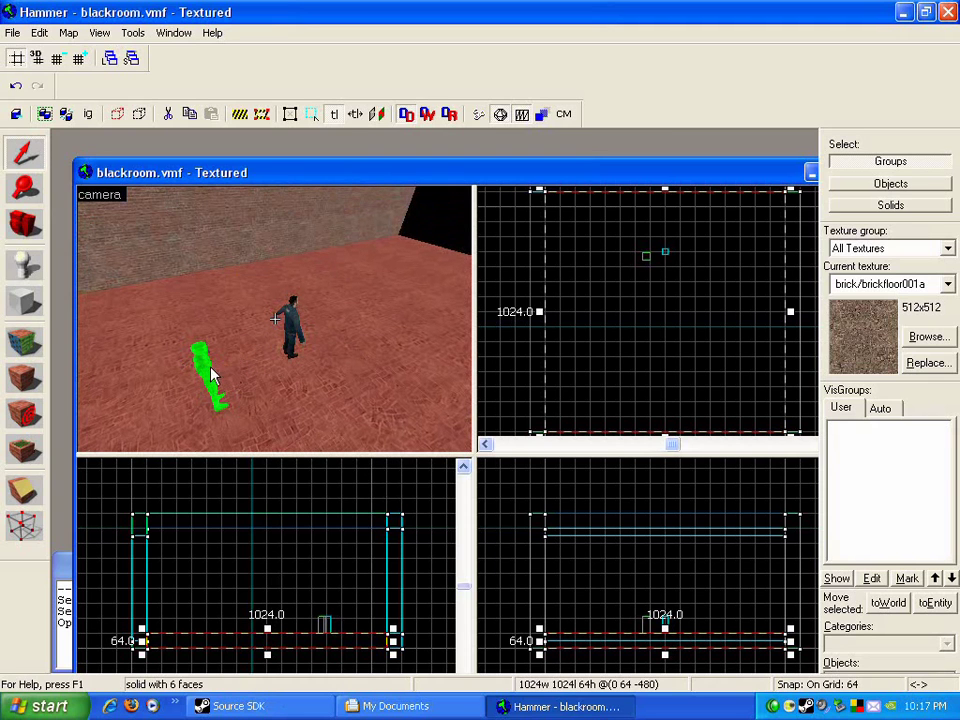
- On citizen Me's Flags, clear Random Head and enable Ignore player push, keeping Fall to ground
click(294, 322)
key(alt+Return)
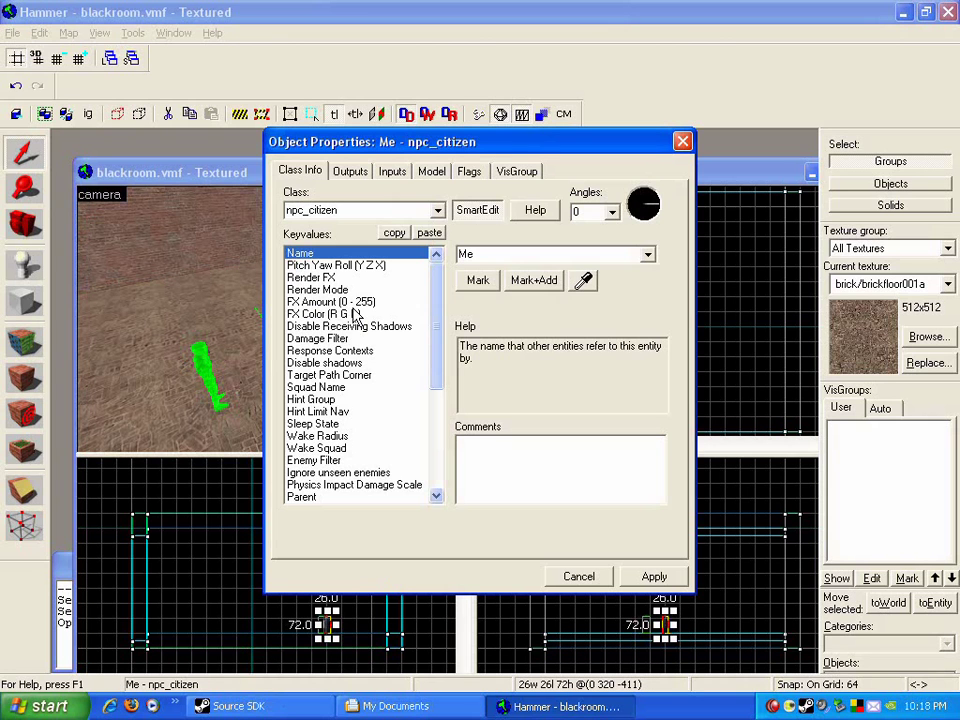
click(467, 172)
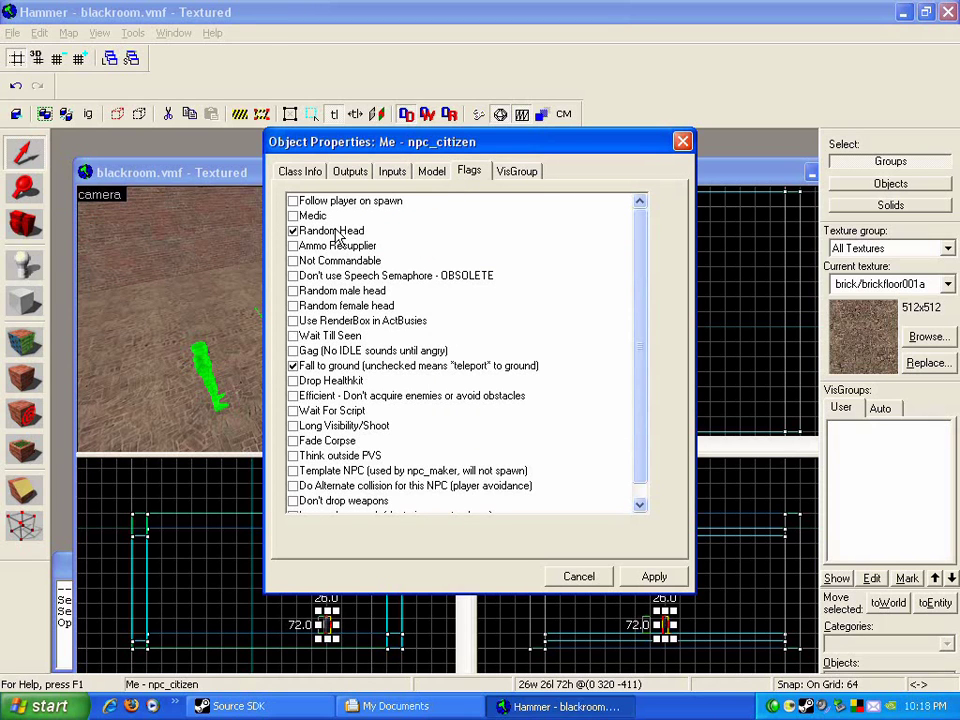
click(293, 231)
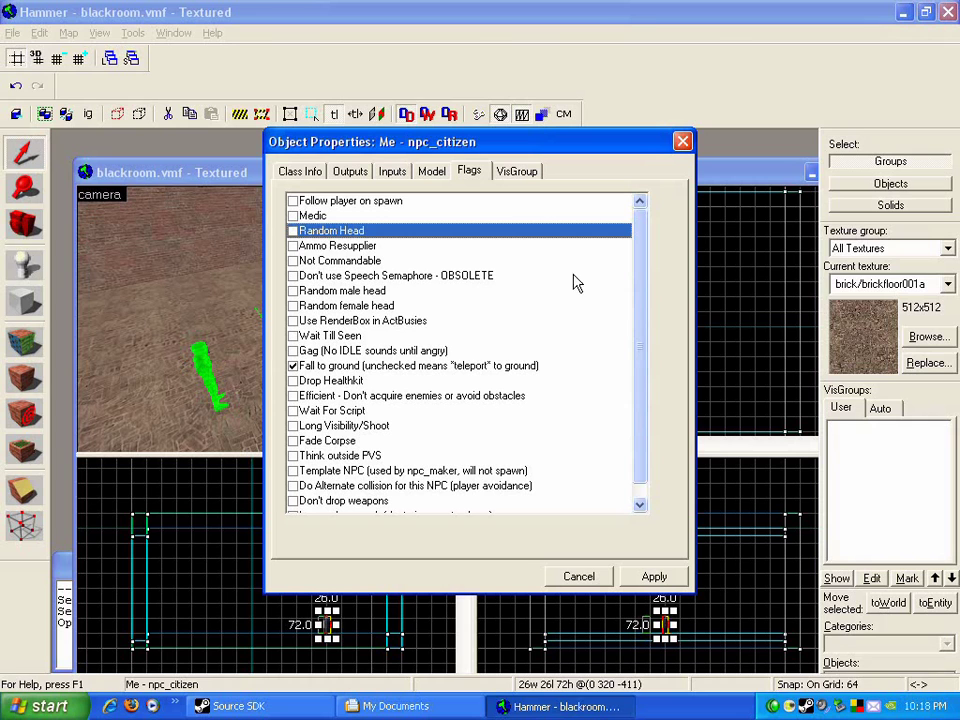
scroll(639, 373, down, 1)
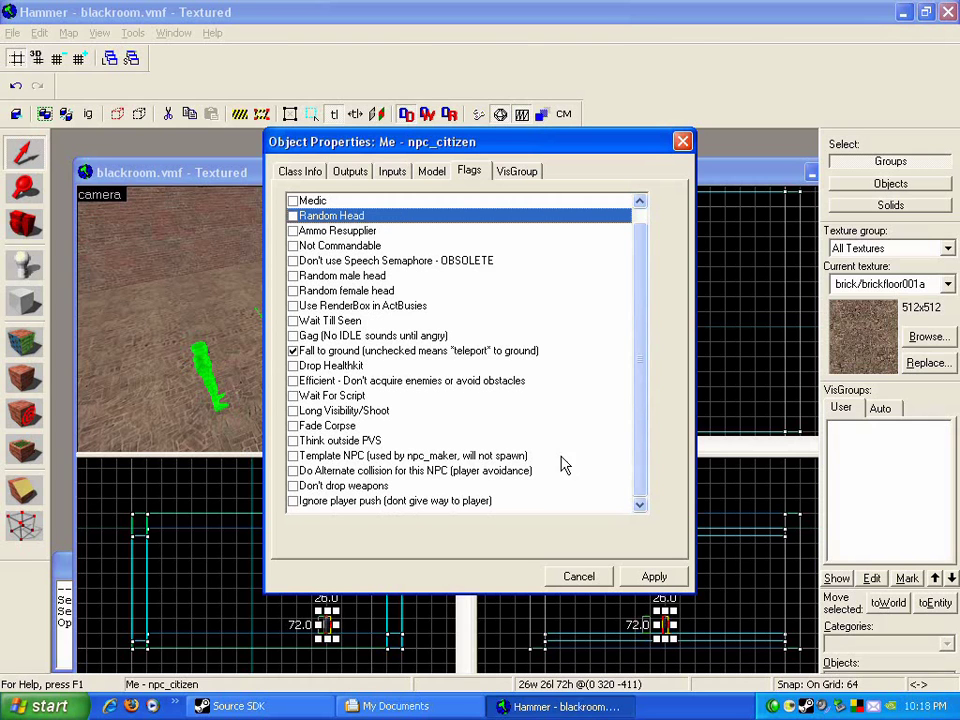
click(294, 501)
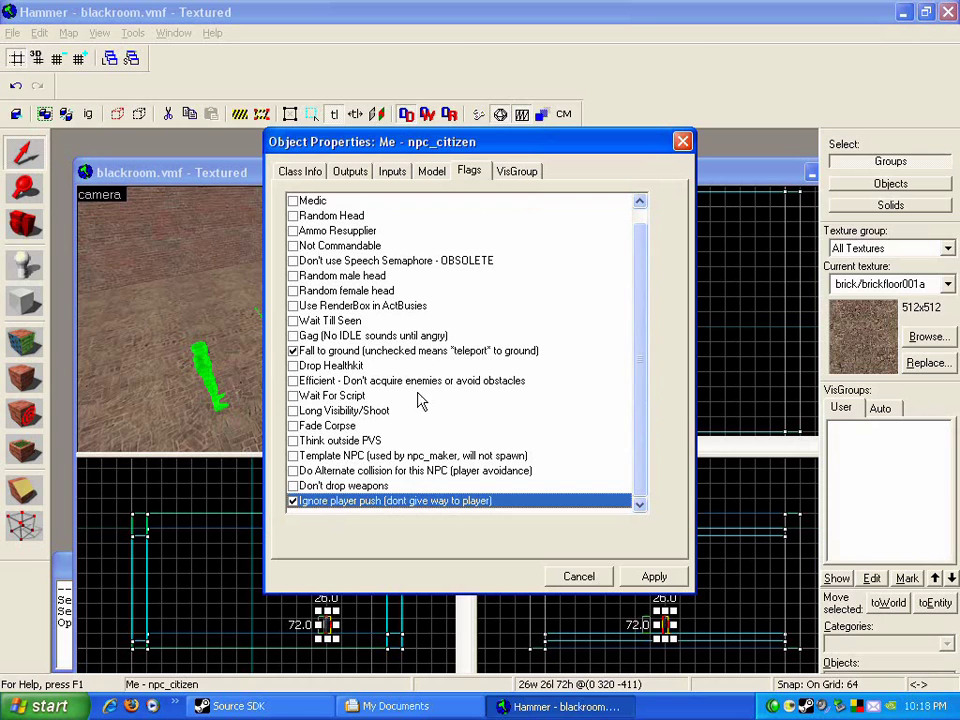
click(333, 338)
click(293, 348)
click(293, 350)
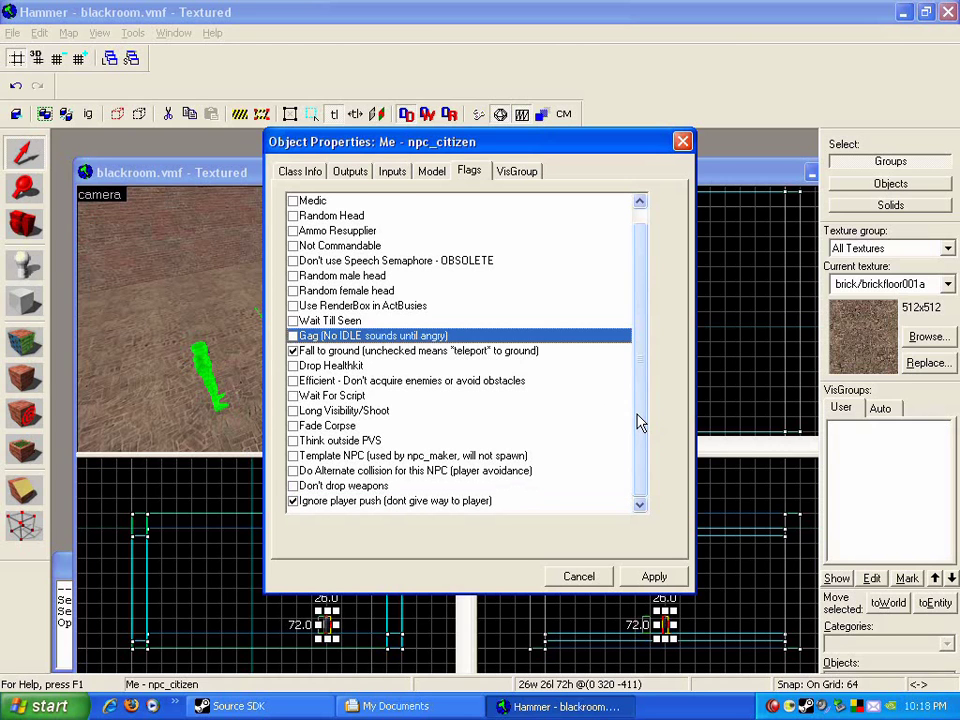
drag(640, 423, 639, 392)
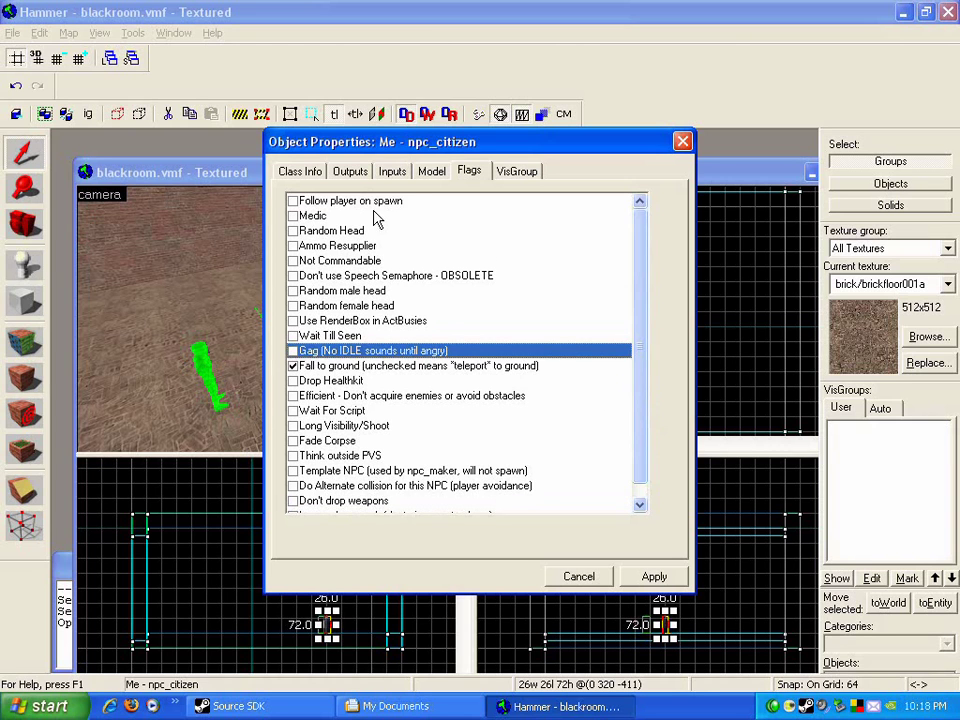
- In Class Info, change the citizen's Type from Rebel to Default
click(310, 172)
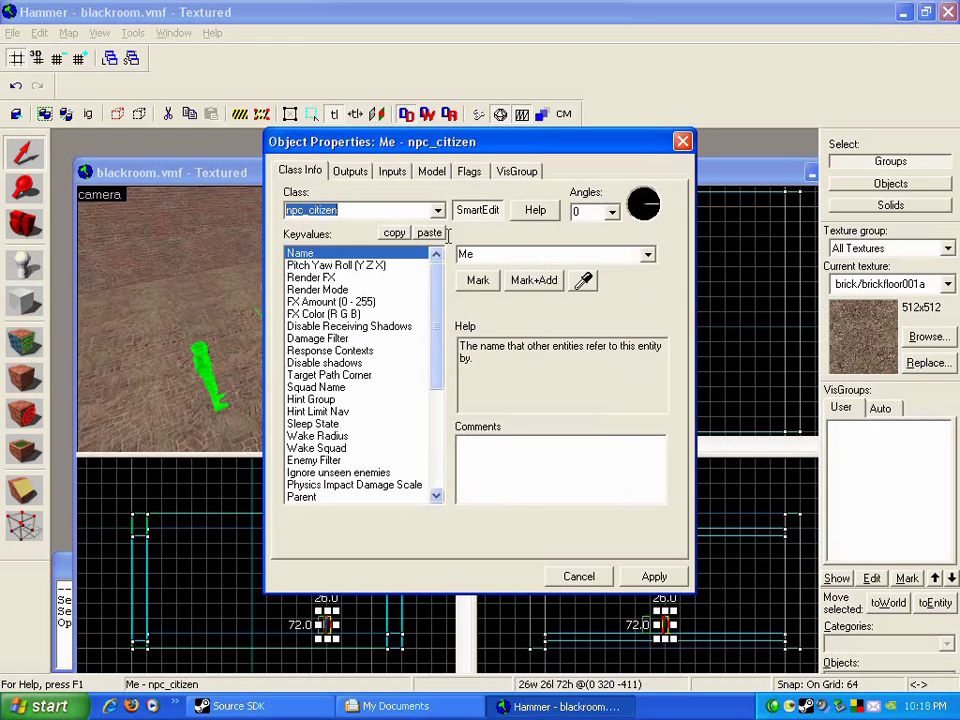
drag(444, 358, 441, 439)
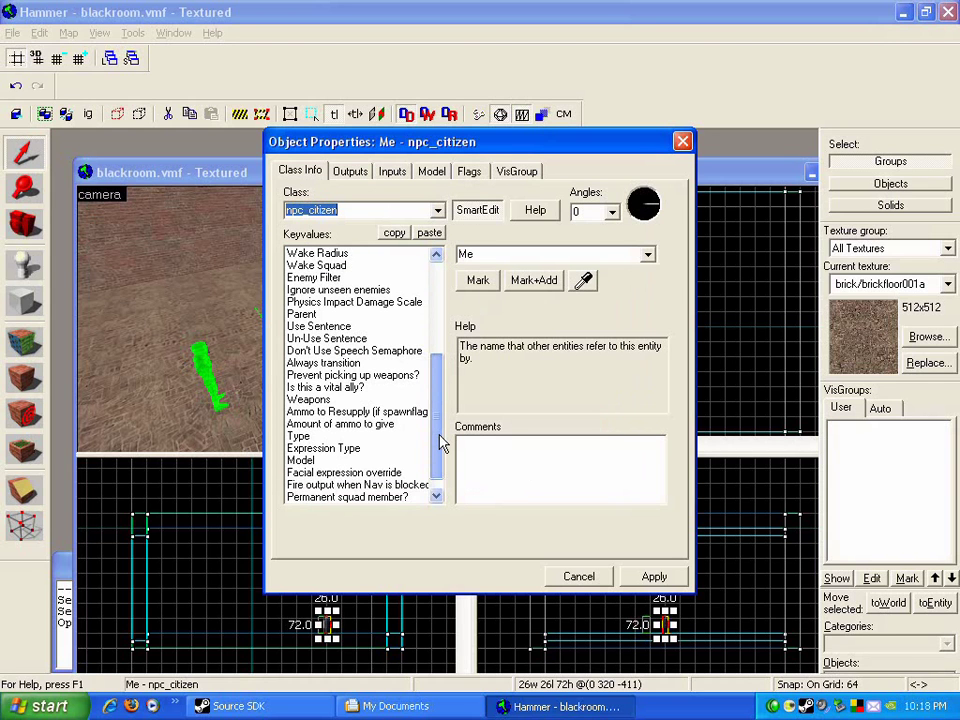
click(386, 399)
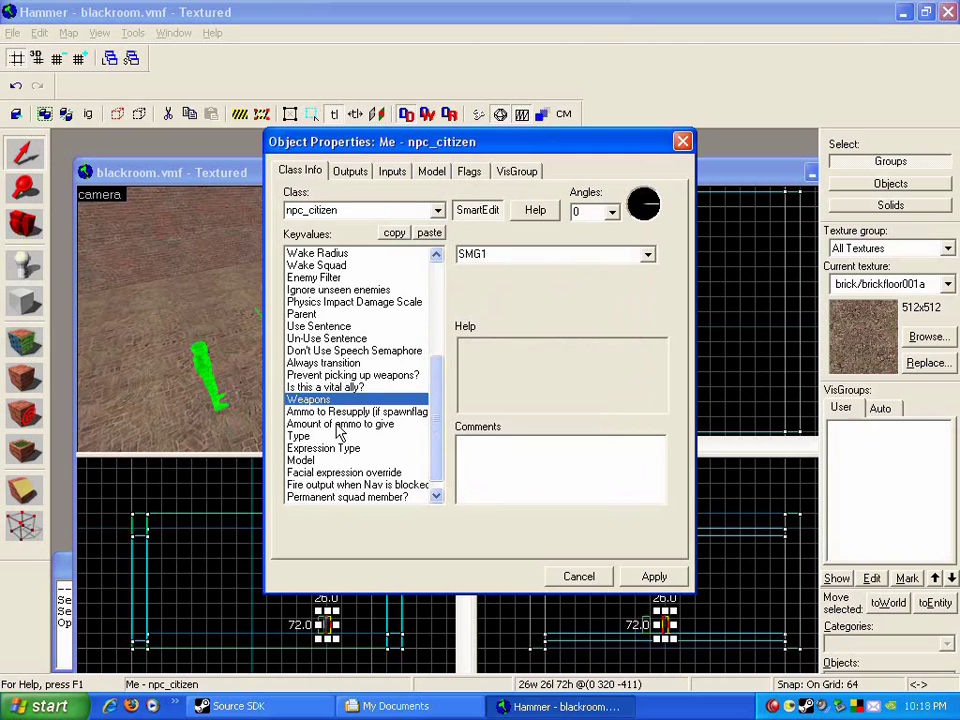
click(381, 425)
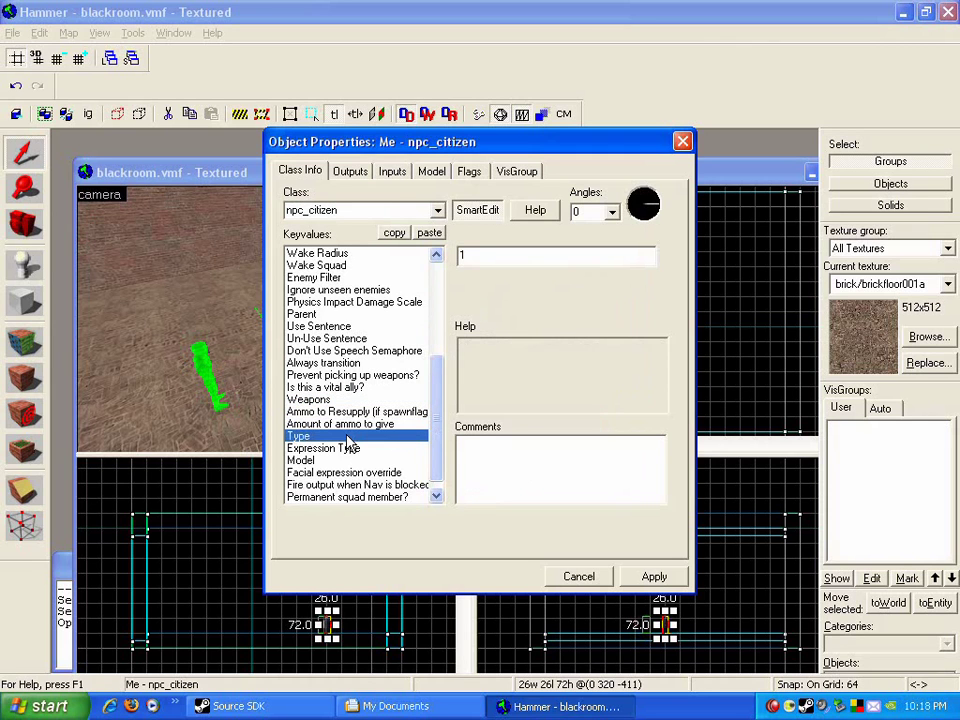
click(652, 256)
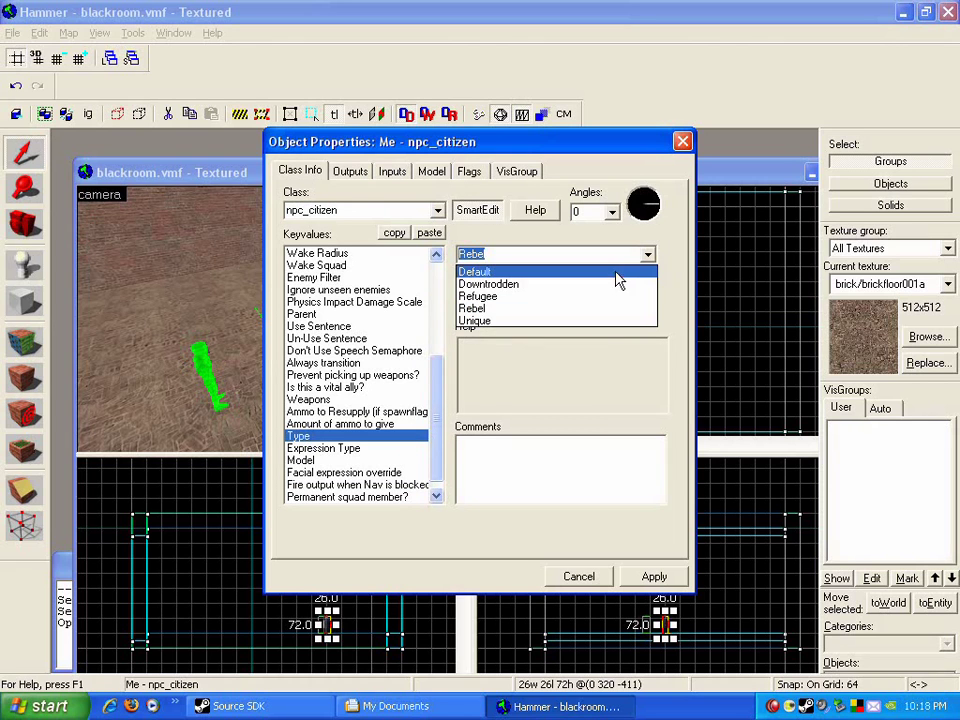
click(610, 273)
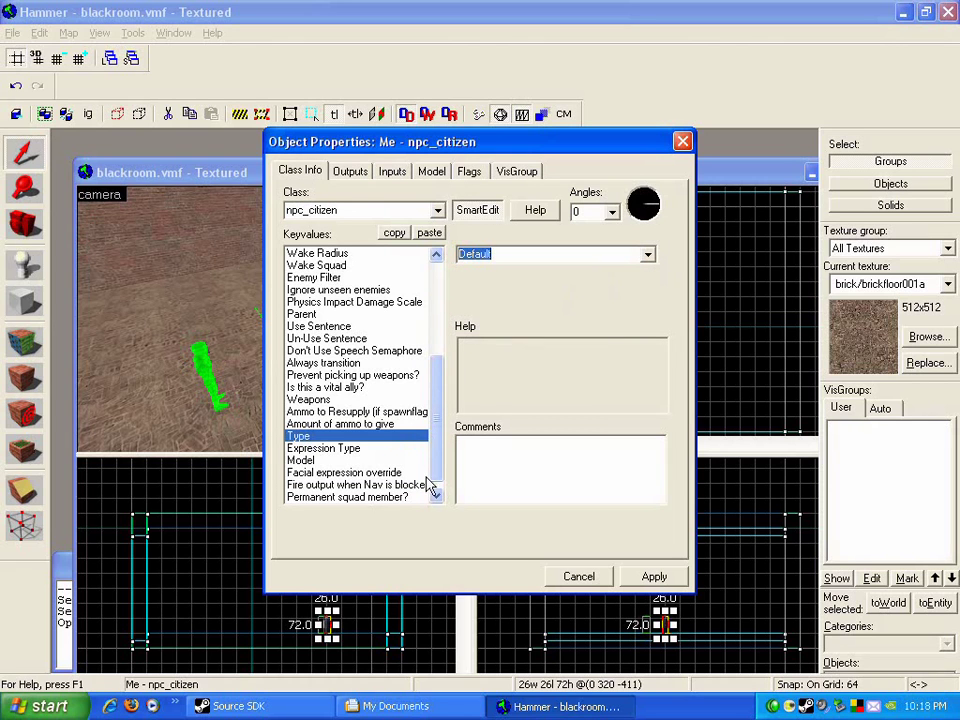
- Check the model setting and select the Name value 'Me' for replacement
click(301, 461)
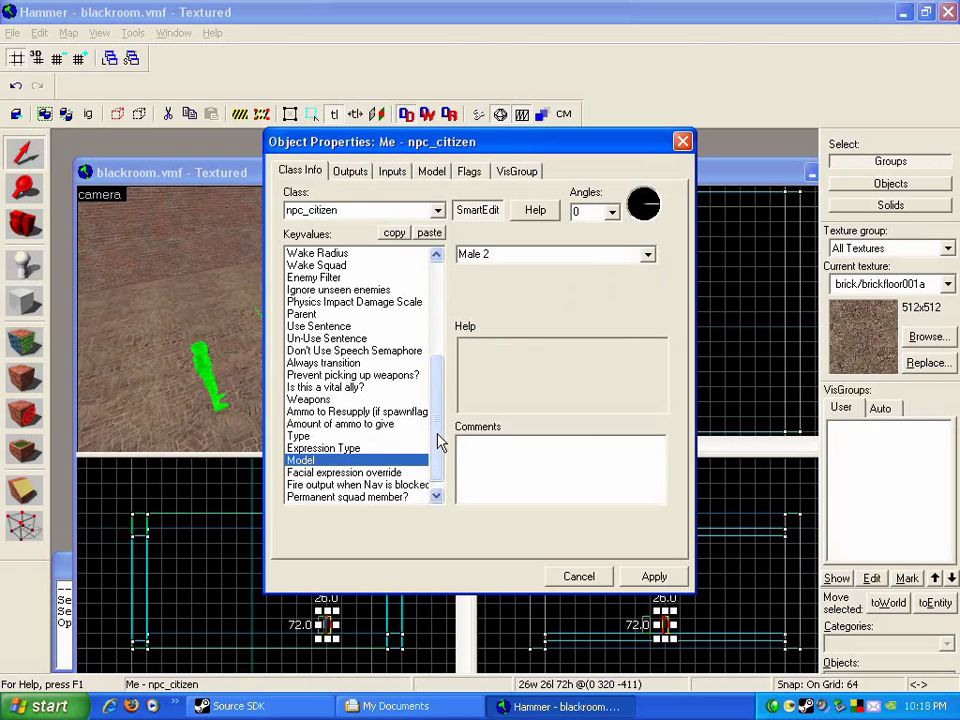
drag(437, 441, 457, 335)
click(396, 253)
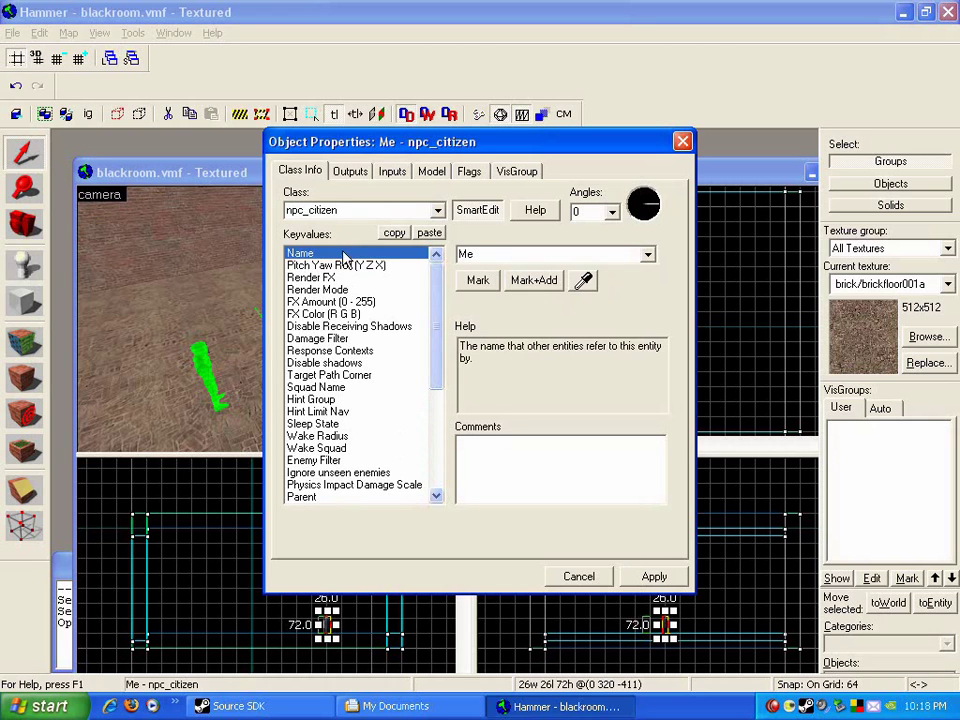
double_click(489, 256)
- Rename the citizen to 'Guy', apply, close its properties, and pick the Entity tool
text(Guy)
click(634, 575)
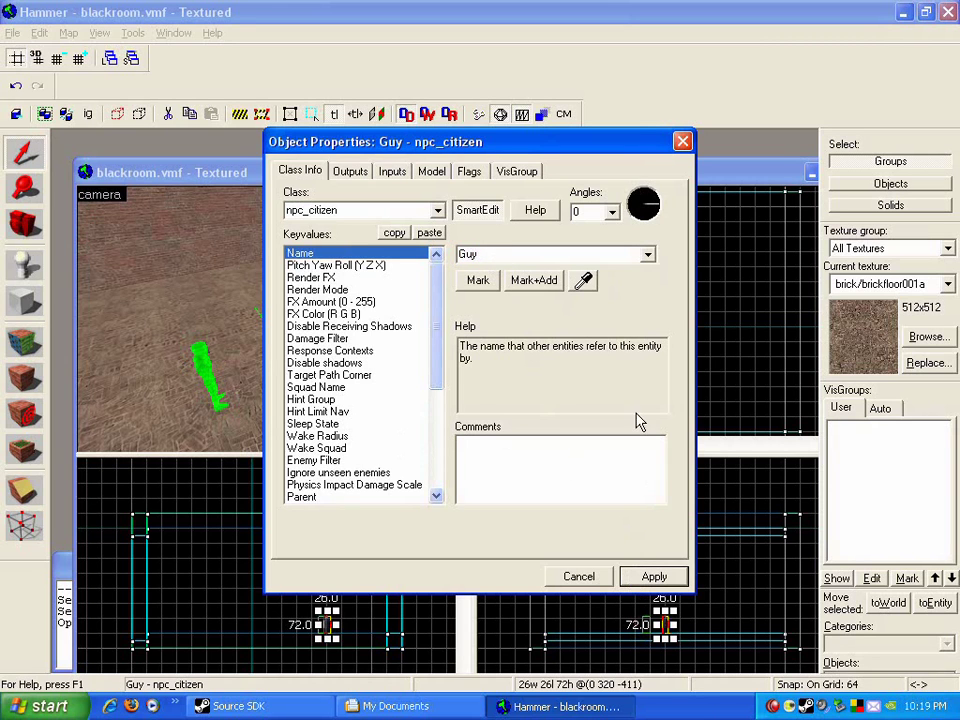
click(682, 142)
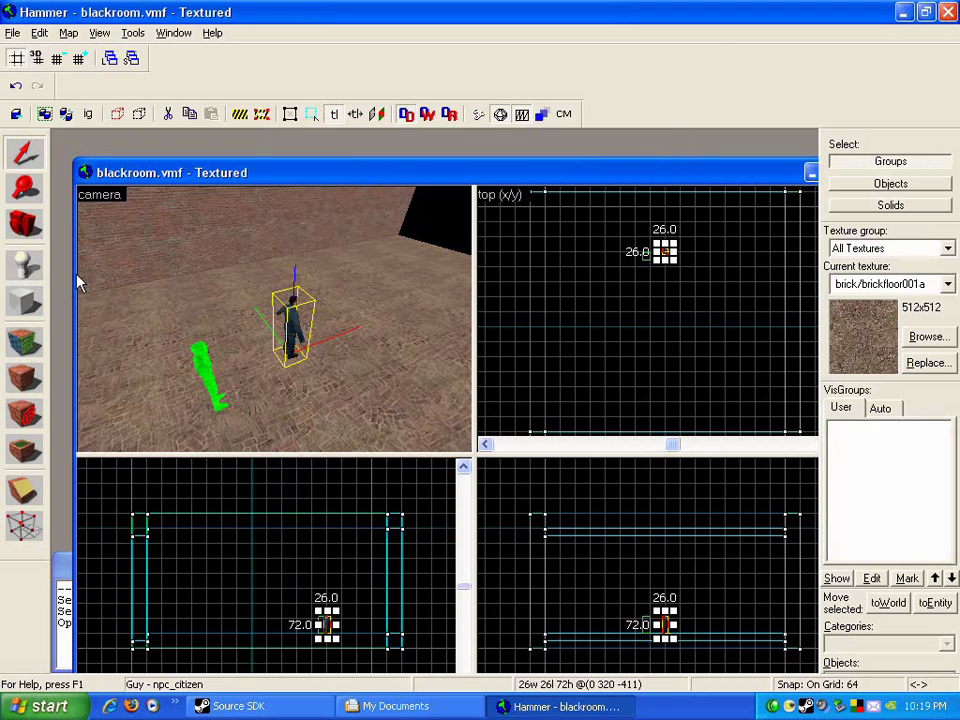
click(25, 263)
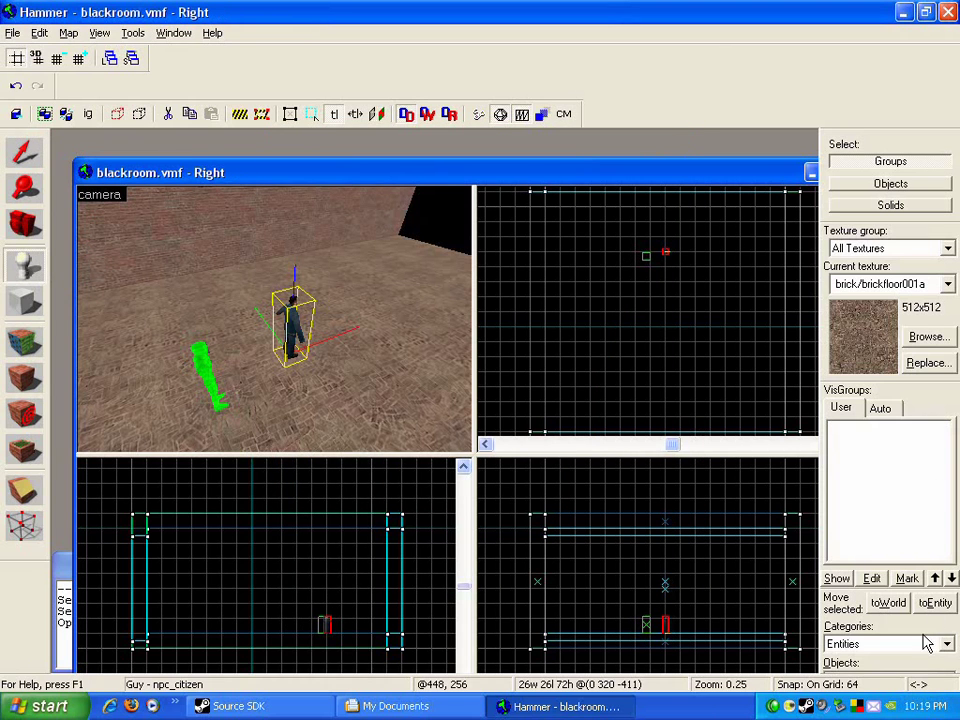
- Place a logic_choreographed_scene entity on the floor near the citizen
drag(878, 396, 795, 325)
click(946, 610)
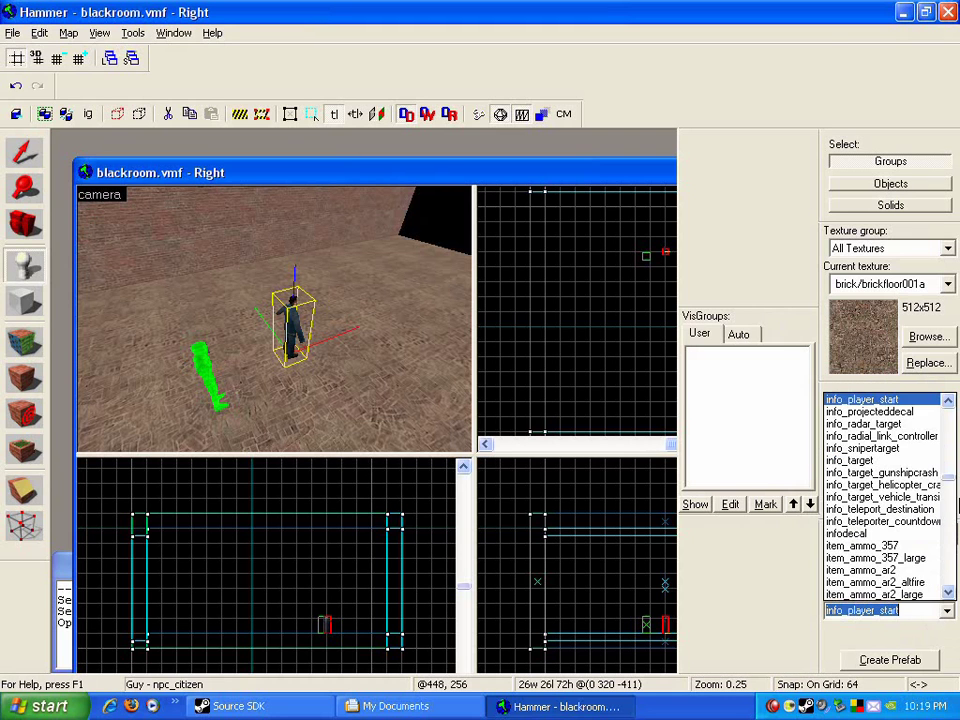
mouse_move(950, 485)
mouse_down()
mouse_move(951, 520)
mouse_move(951, 489)
mouse_up()
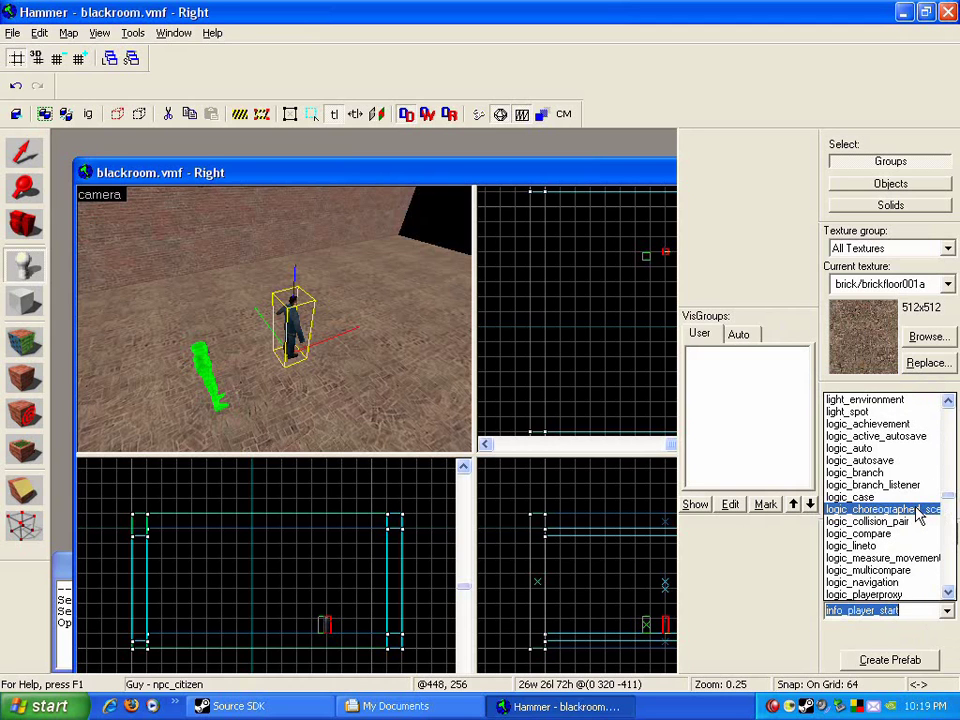
click(921, 509)
click(358, 392)
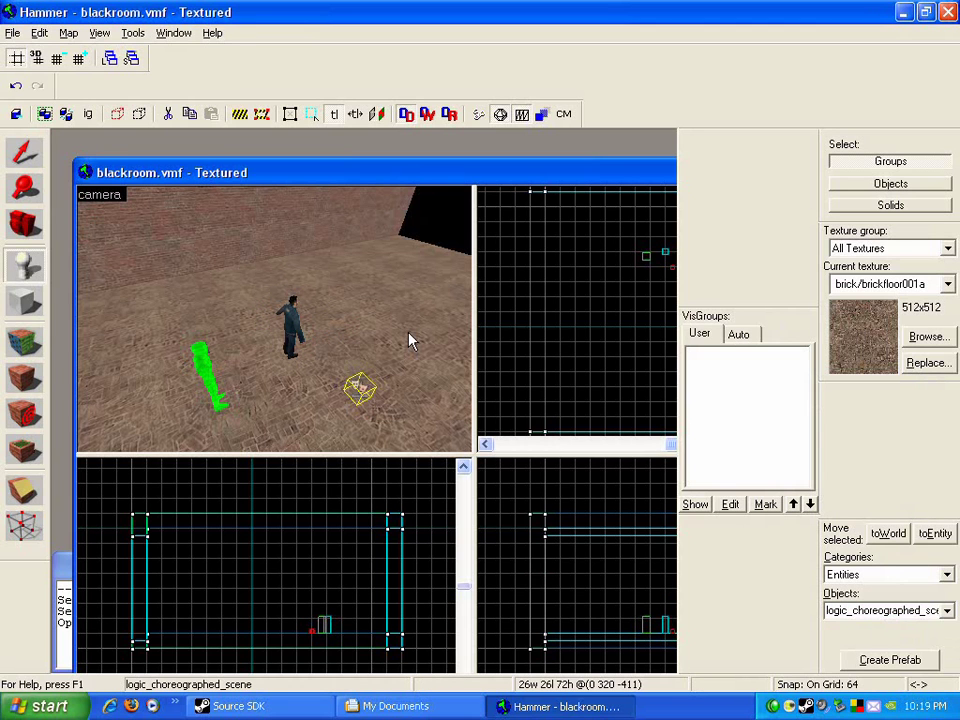
- Set the scene entity's Scene file to bullet.vcd
key(alt+Return)
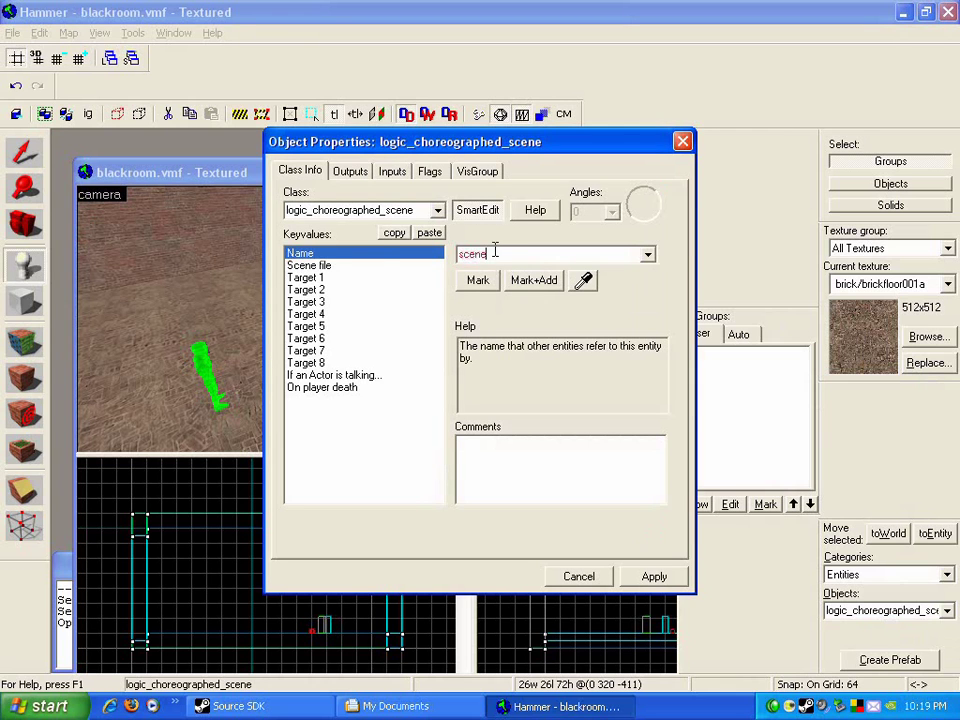
click(381, 266)
click(495, 281)
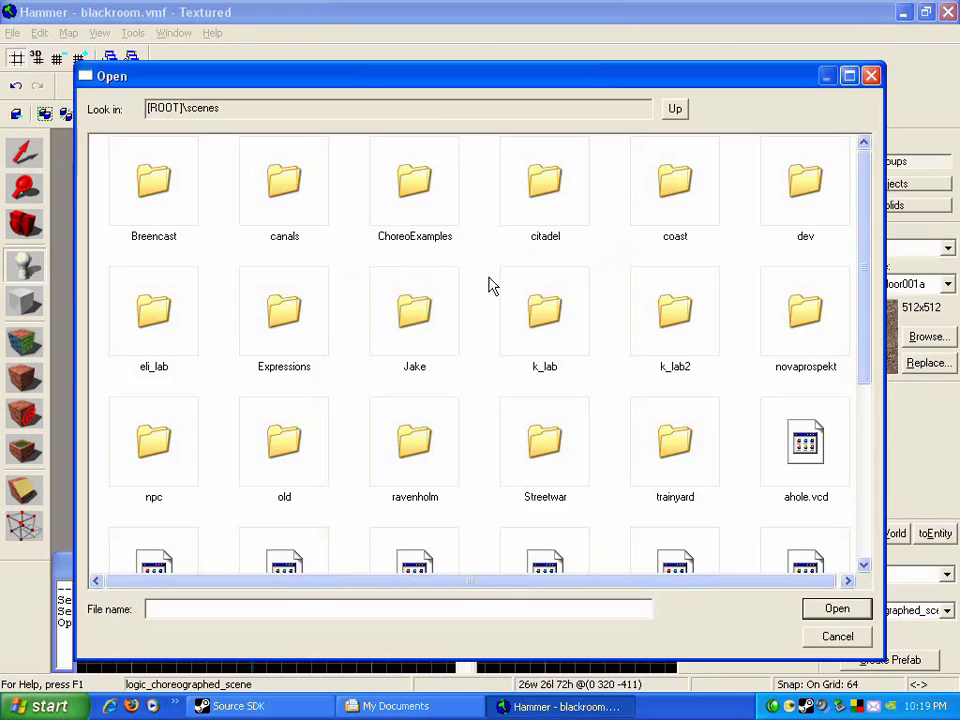
drag(866, 309, 846, 381)
double_click(418, 435)
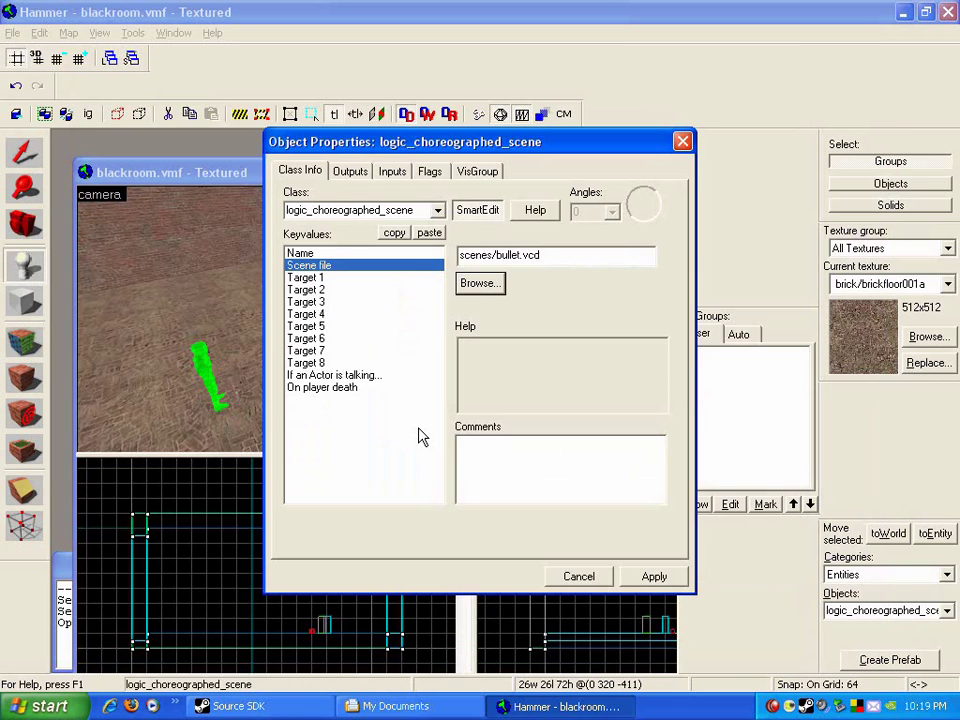
click(320, 279)
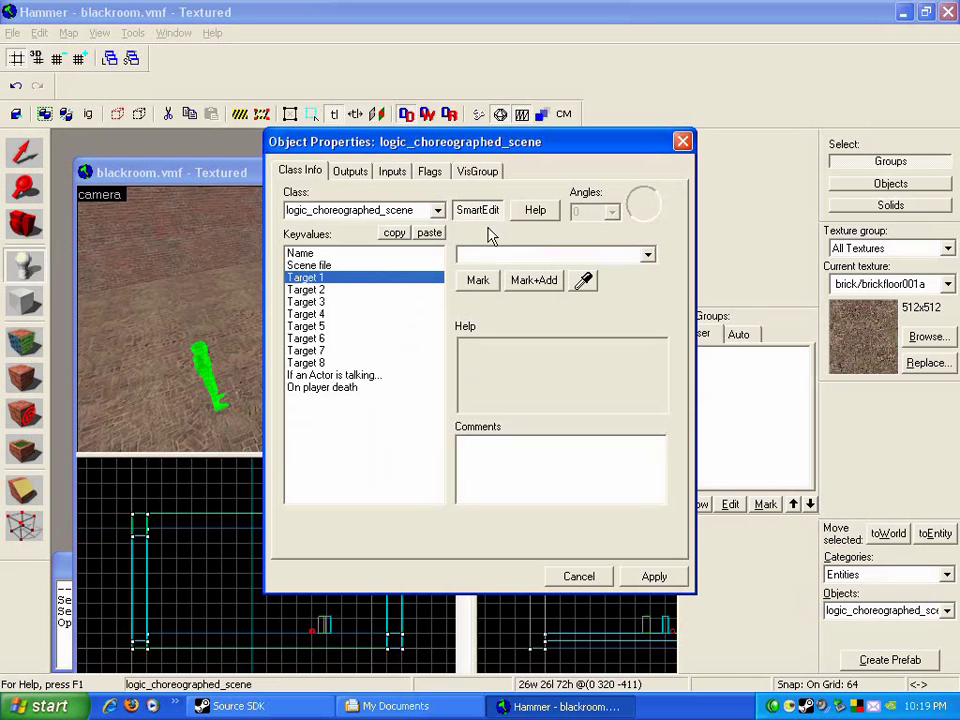
- Check the citizen's name, then reselect the scene entity and view its Outputs tab
drag(432, 143, 519, 148)
click(307, 288)
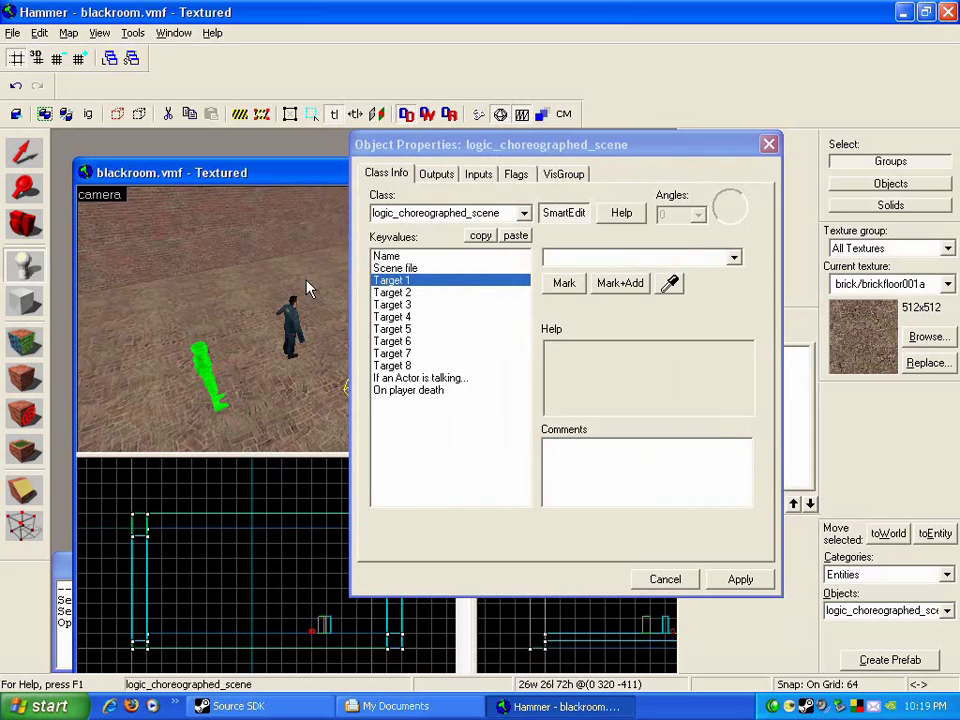
key(shift+s)
click(292, 330)
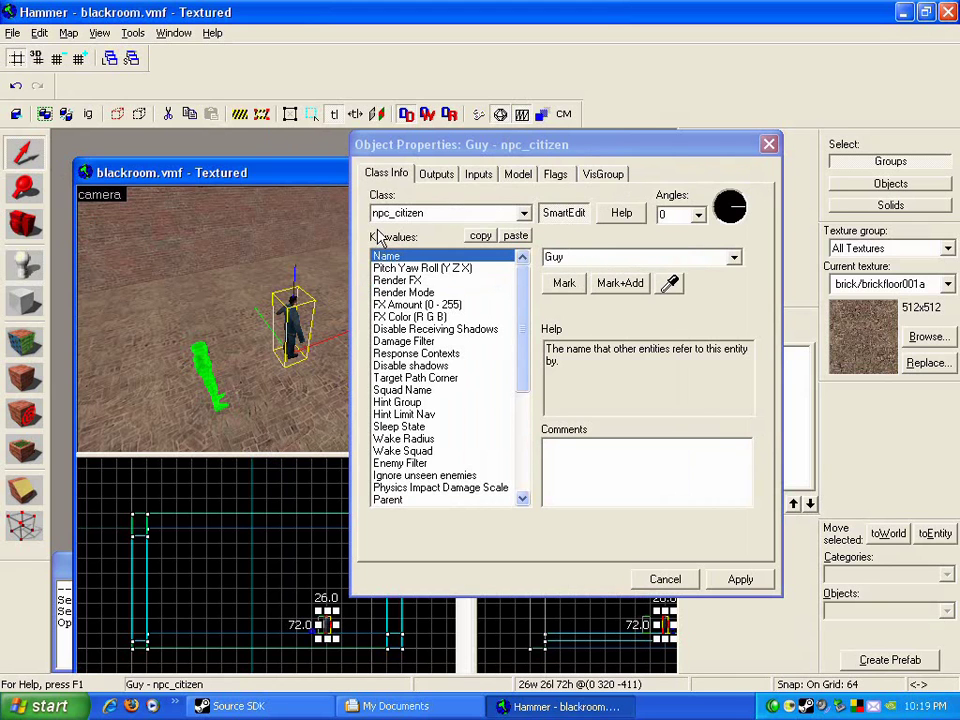
drag(455, 151, 560, 195)
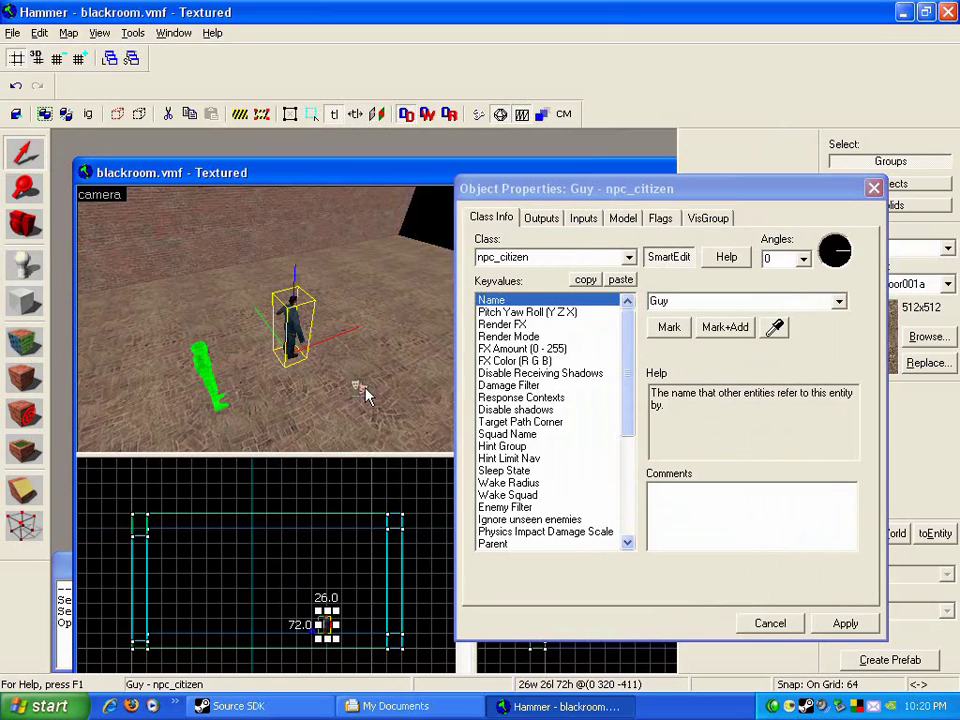
click(360, 390)
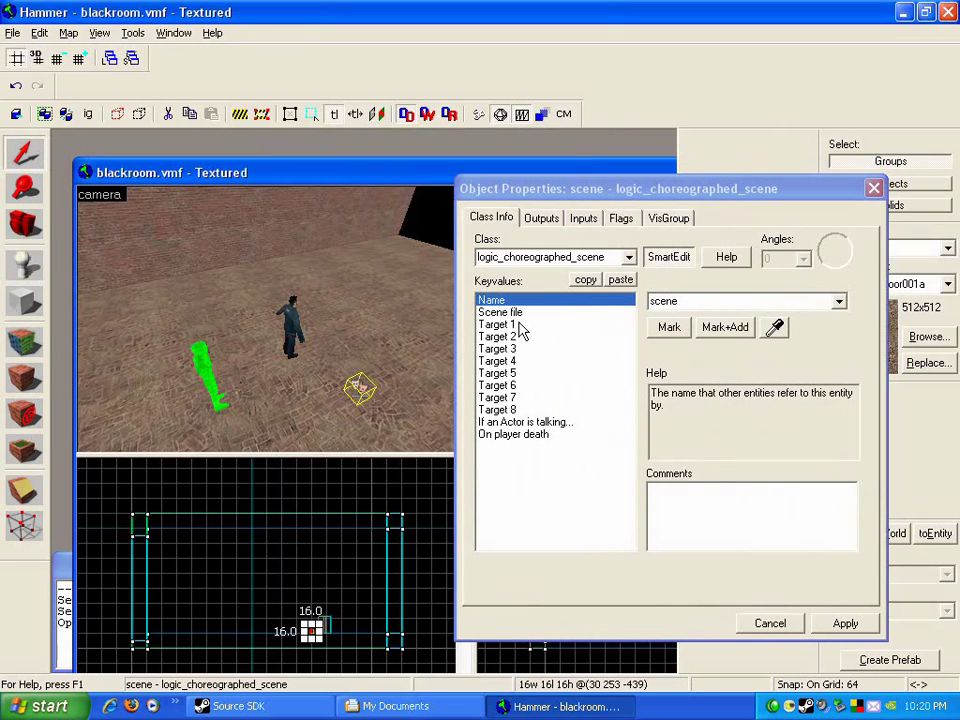
click(546, 224)
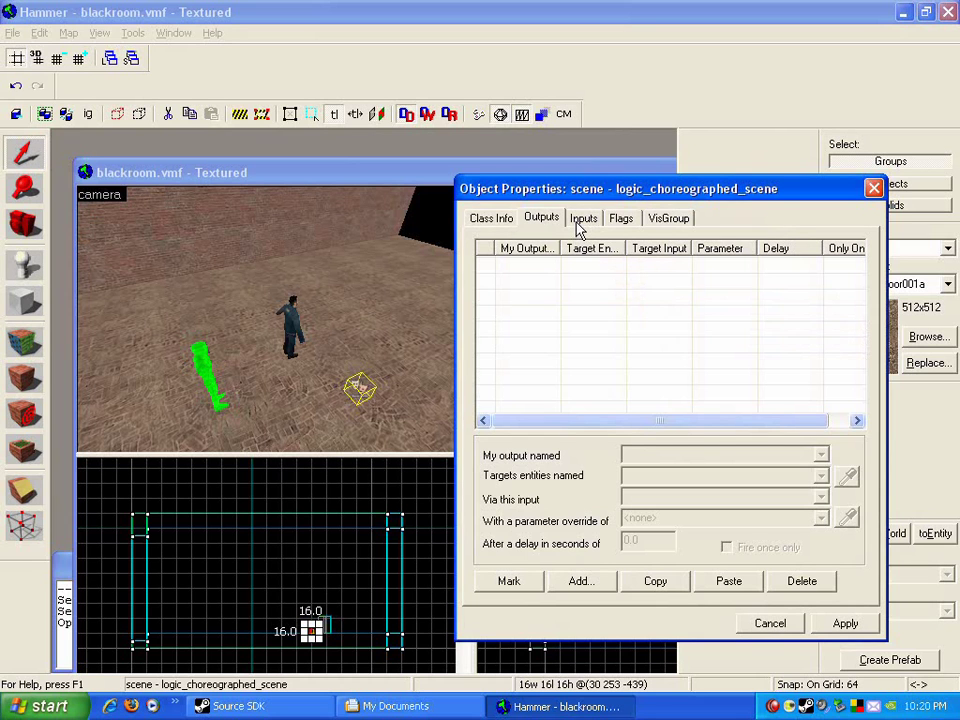
- Place the Prefabs HL2 button_keypad prefab on the room floor
click(874, 188)
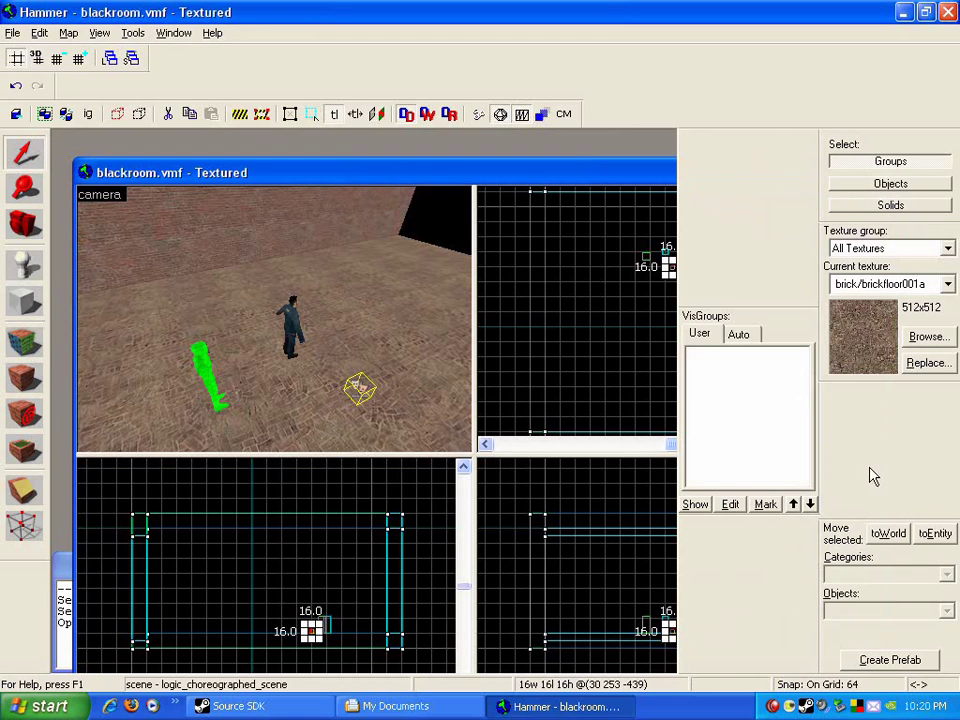
click(24, 265)
click(946, 575)
click(860, 604)
click(946, 575)
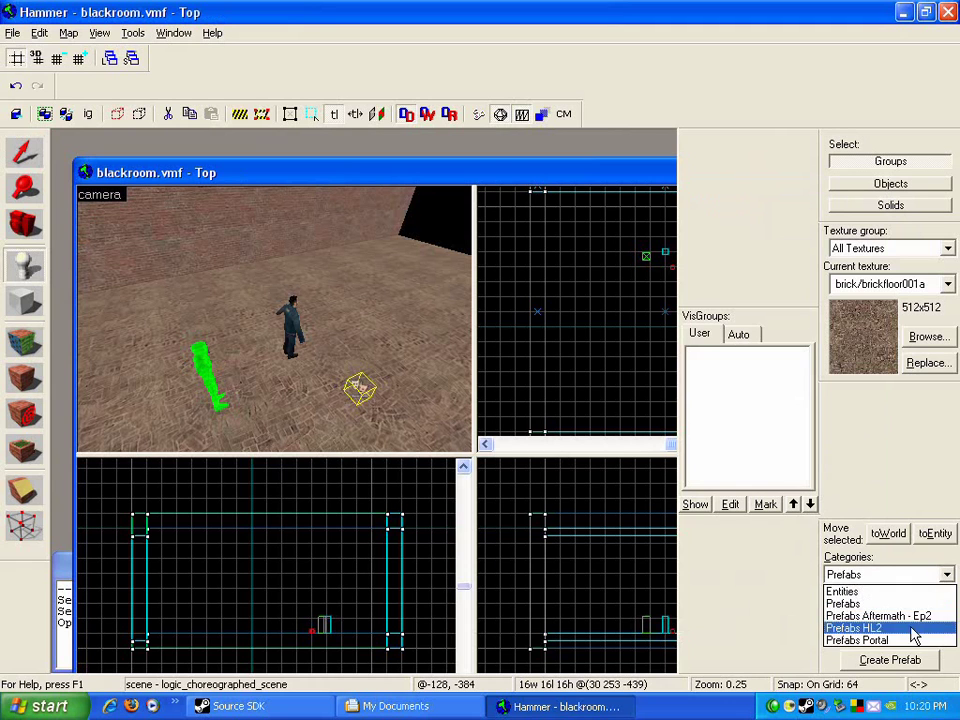
click(912, 635)
click(946, 610)
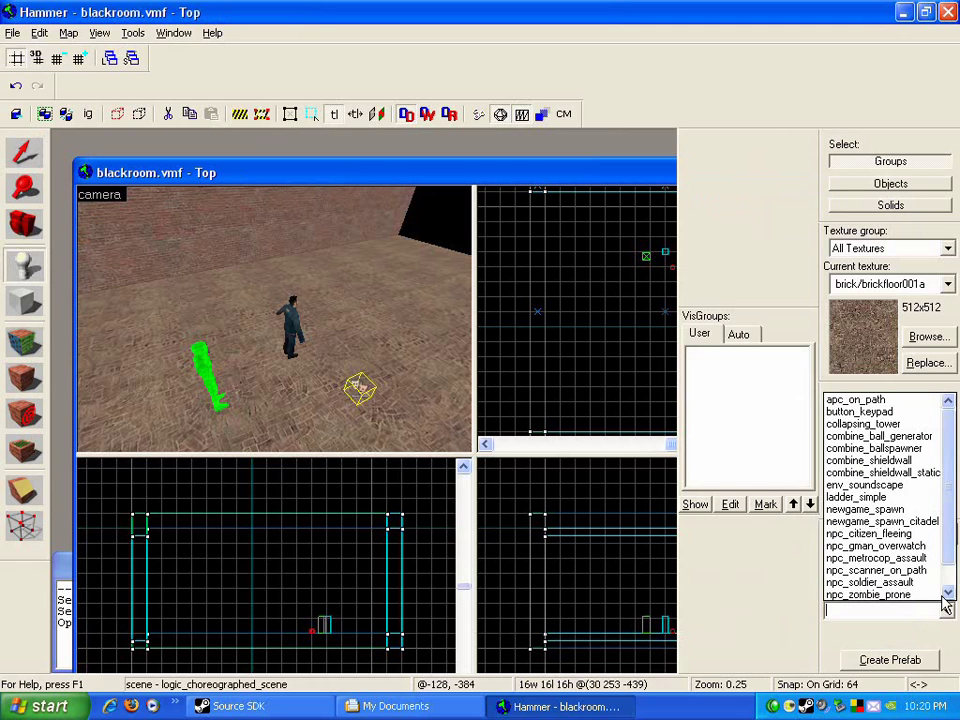
click(898, 413)
click(201, 313)
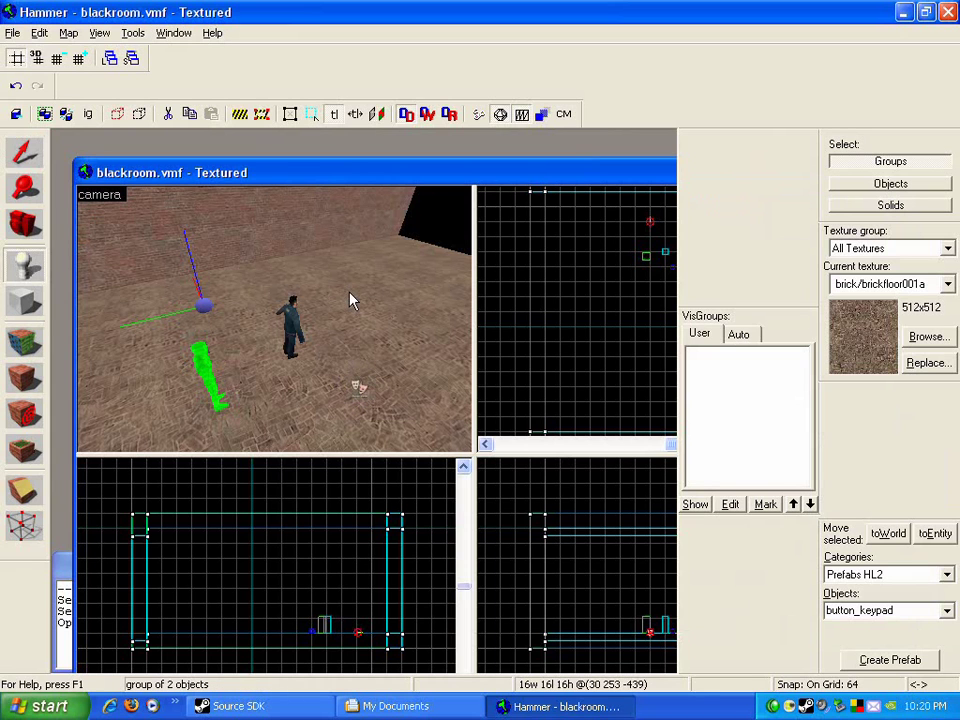
- Raise the keypad prefab above the floor and open its object properties
key(shift+s)
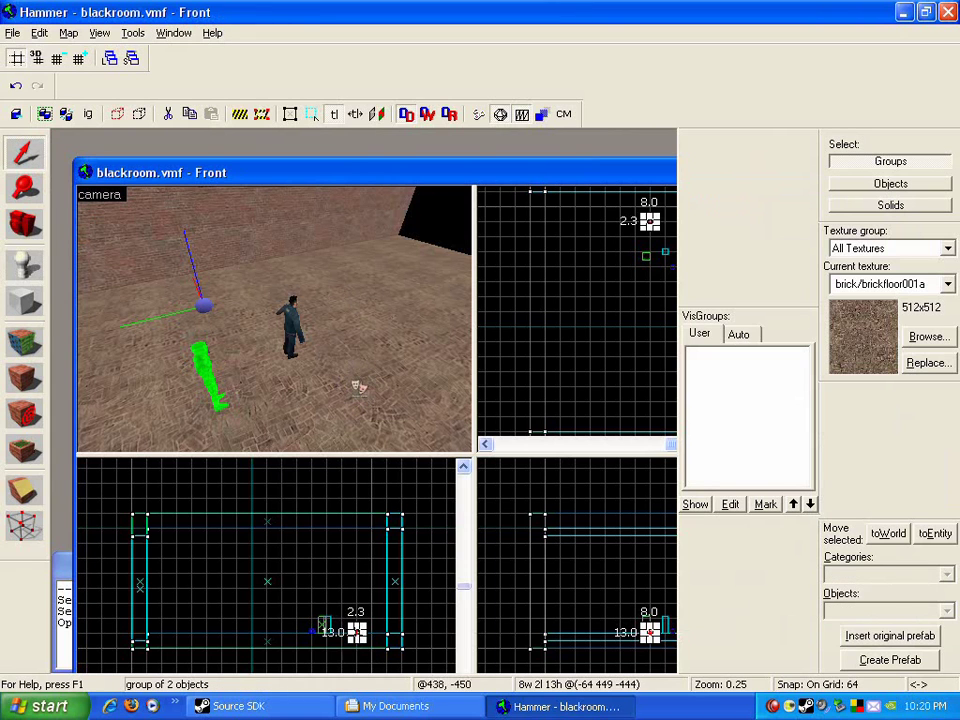
scroll(356, 631, up, 5)
scroll(361, 631, up, 8)
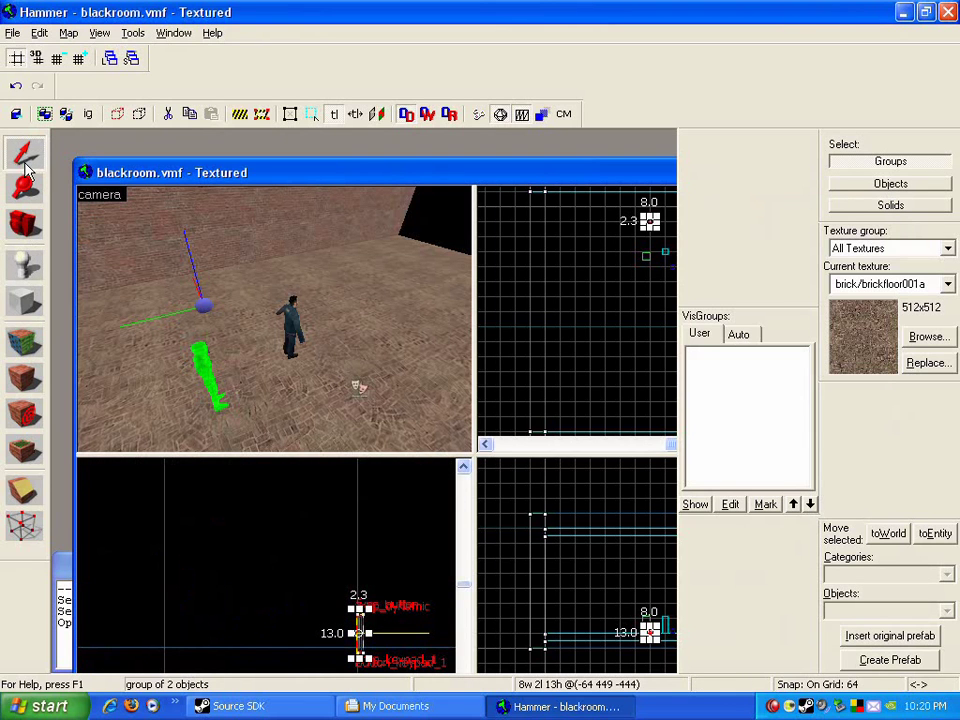
drag(358, 630, 360, 544)
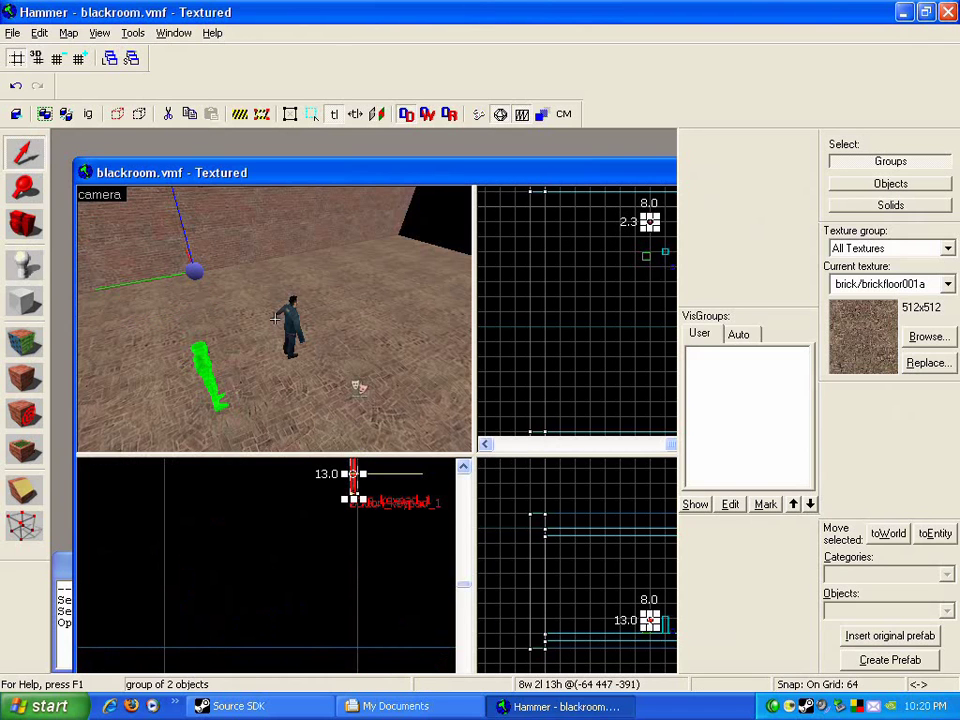
key(w)
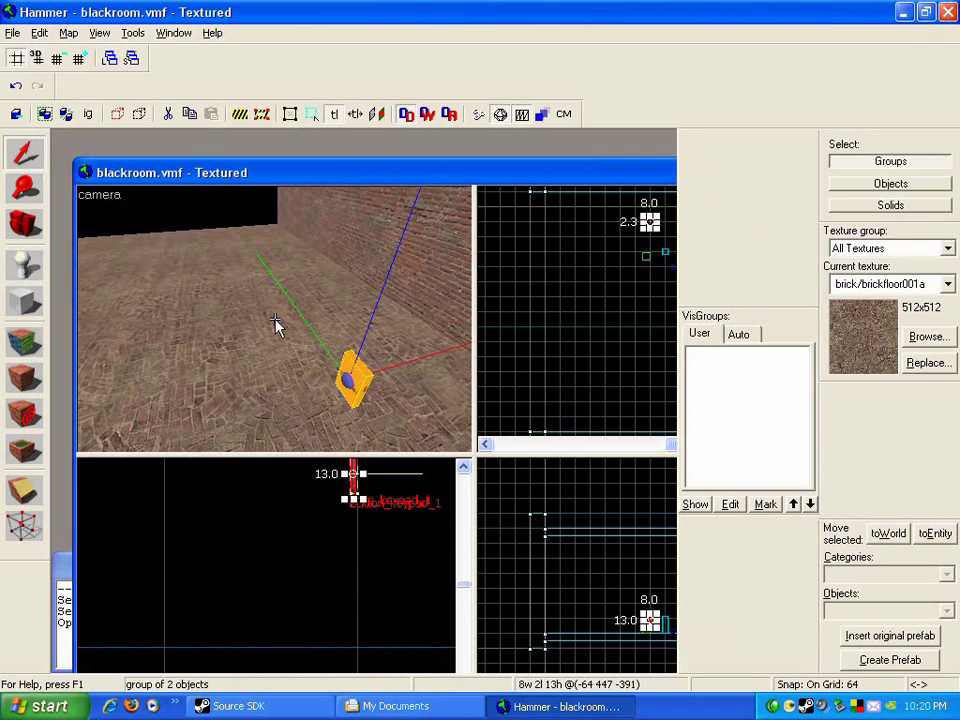
key(alt+Return)
- Review the keypad button's two existing OnPressed Skin outputs and their target prop
click(558, 219)
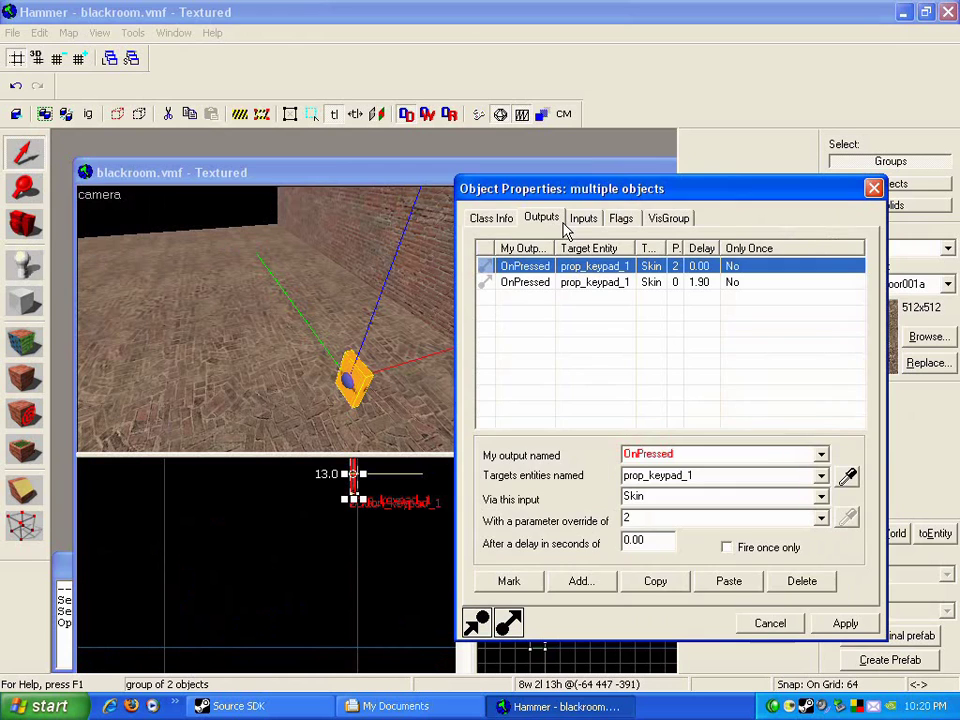
click(538, 588)
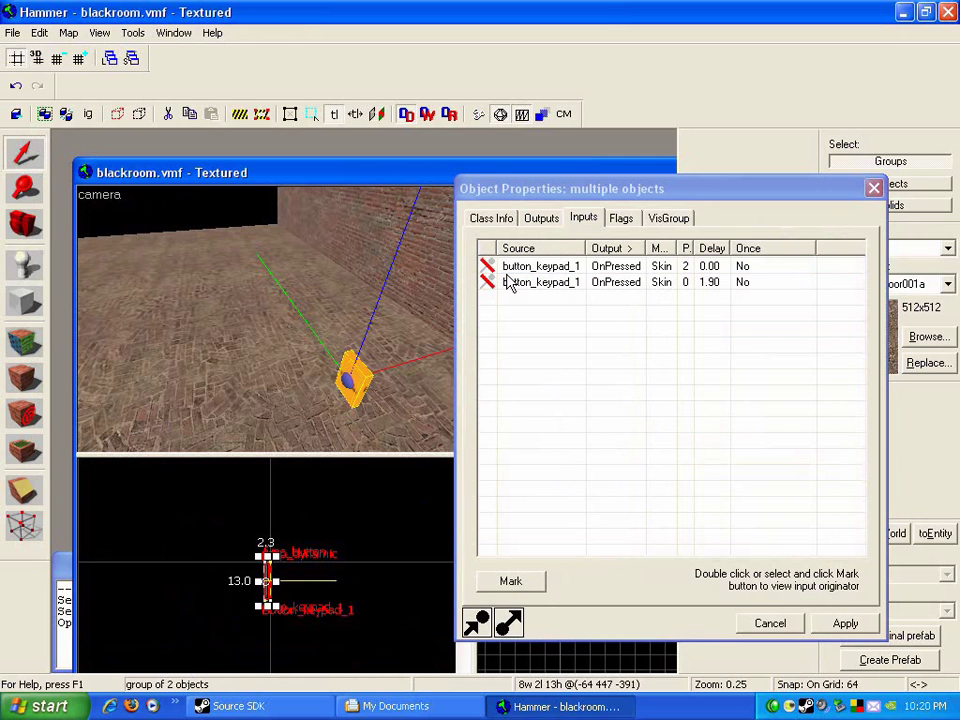
click(543, 219)
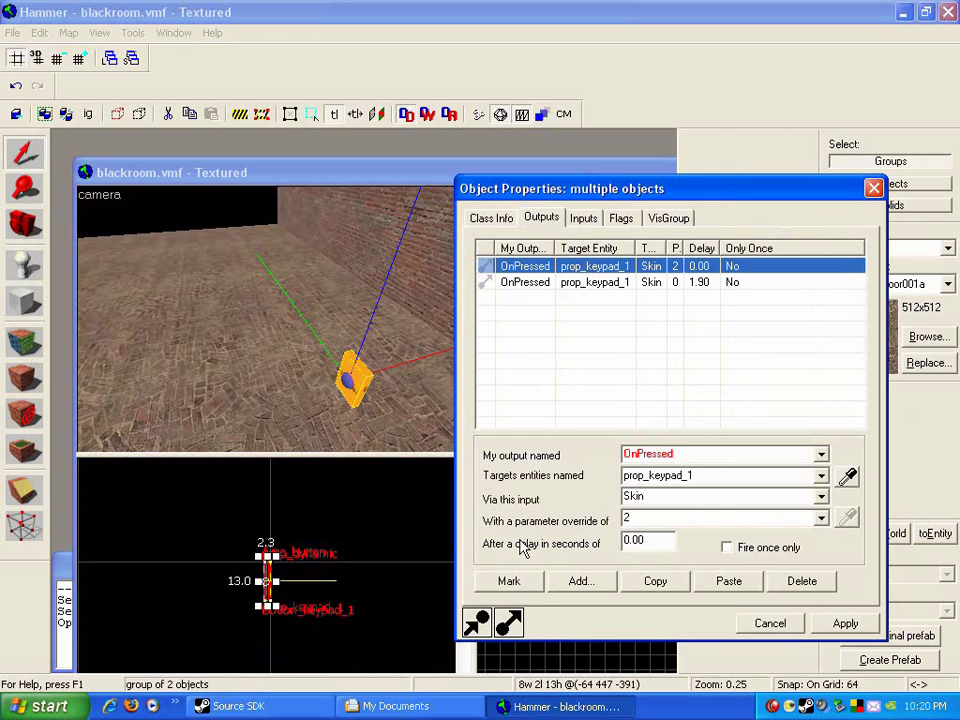
click(549, 292)
click(548, 283)
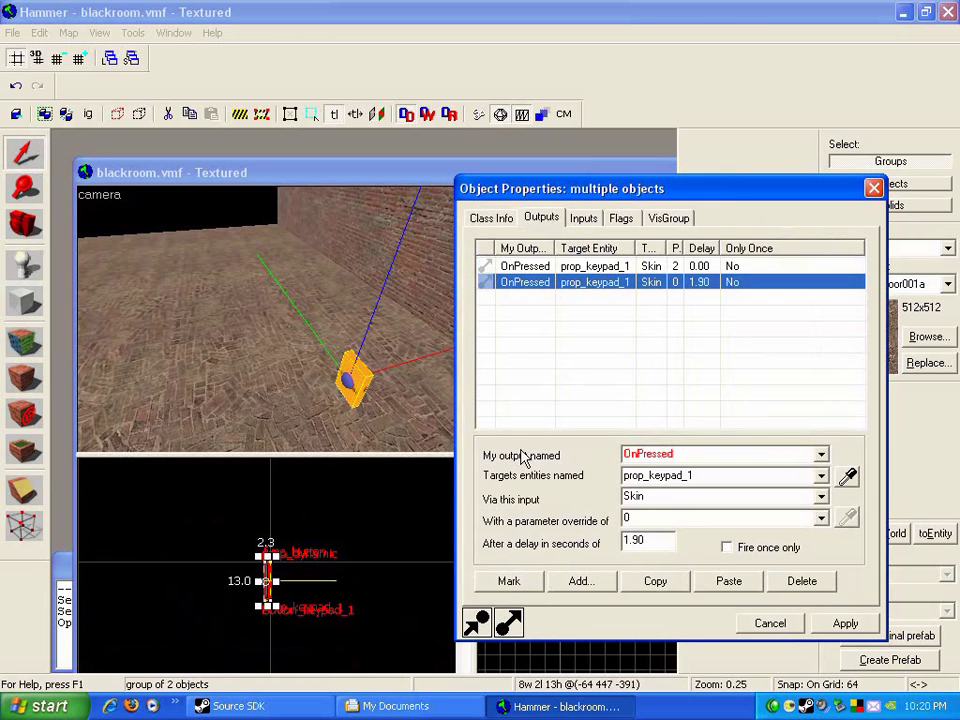
click(512, 581)
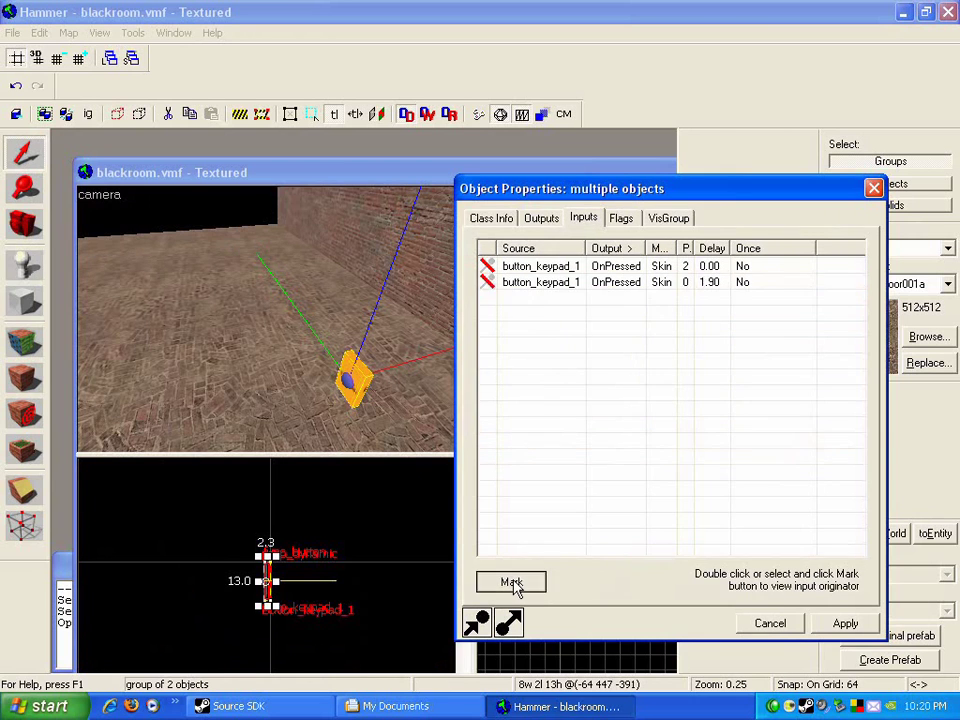
click(511, 581)
click(820, 454)
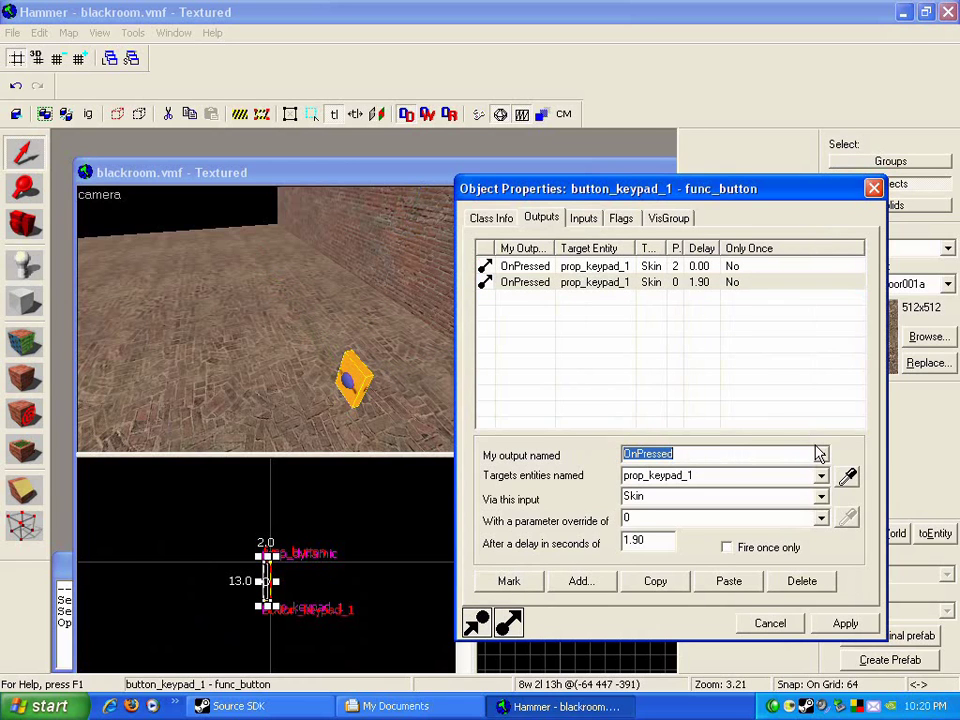
click(820, 456)
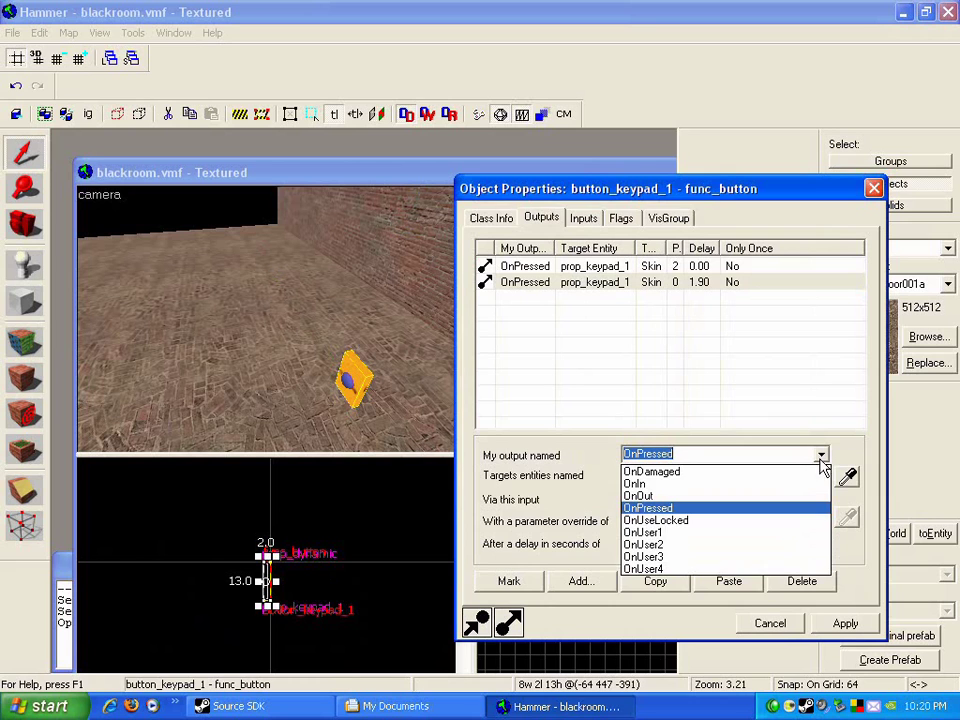
click(820, 456)
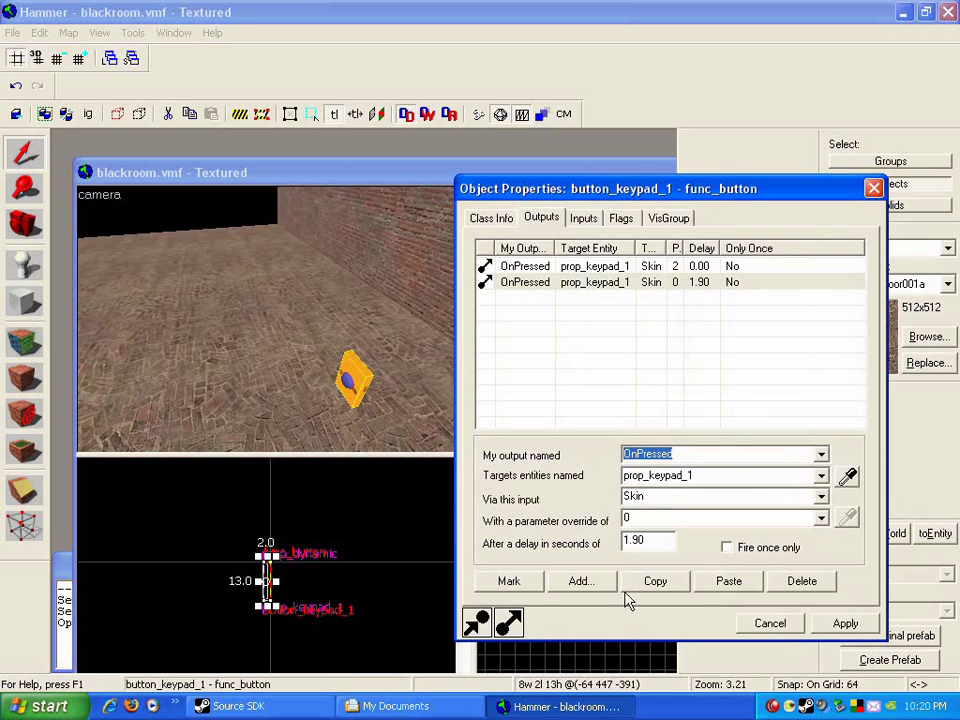
- Add a third OnPressed output targeting scene with input Start, delay 0, and apply it
click(600, 585)
click(820, 455)
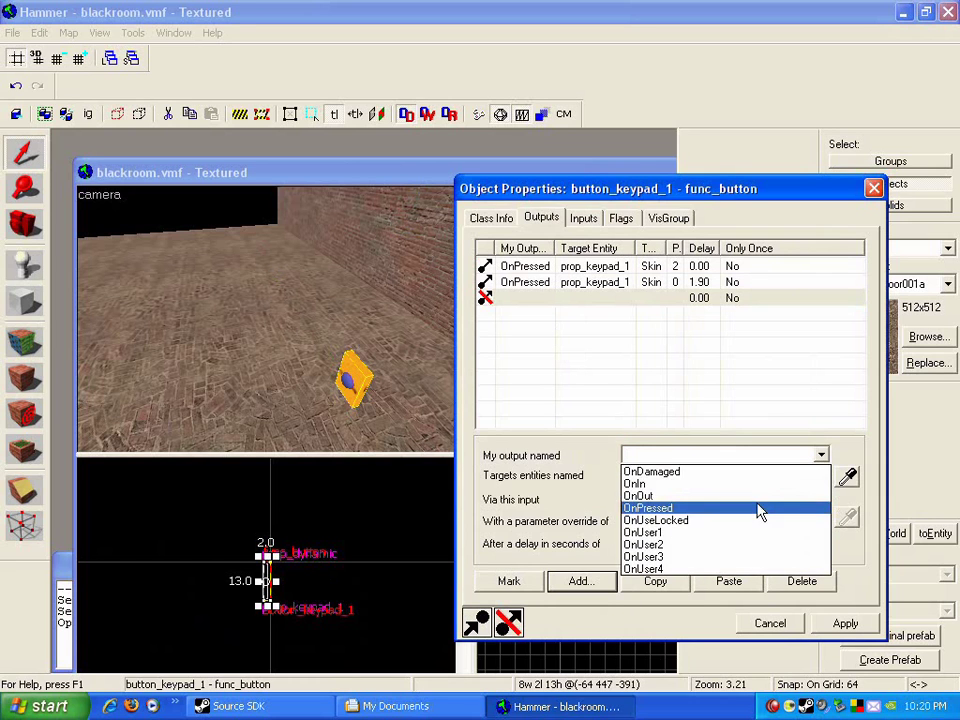
click(760, 509)
click(821, 476)
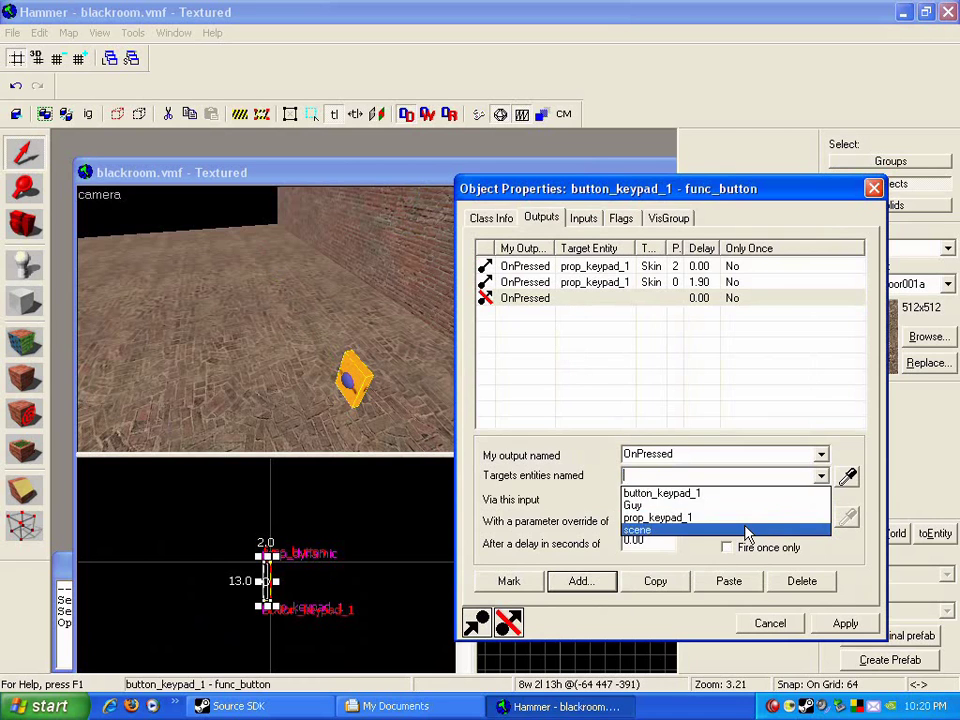
click(745, 528)
click(820, 497)
scroll(818, 577, down, 3)
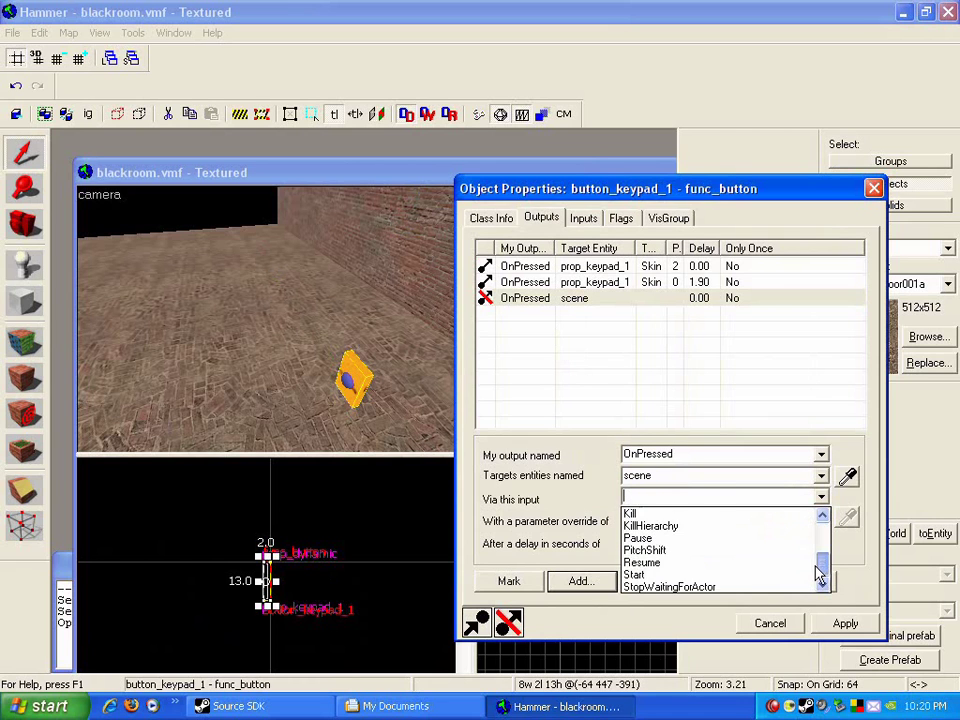
click(798, 575)
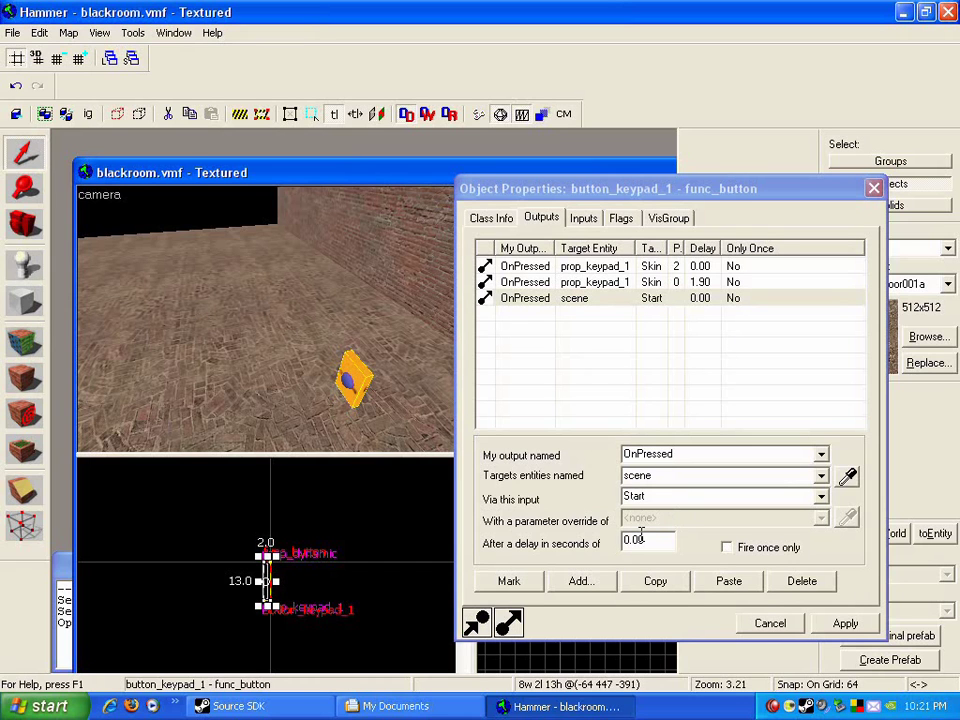
click(846, 624)
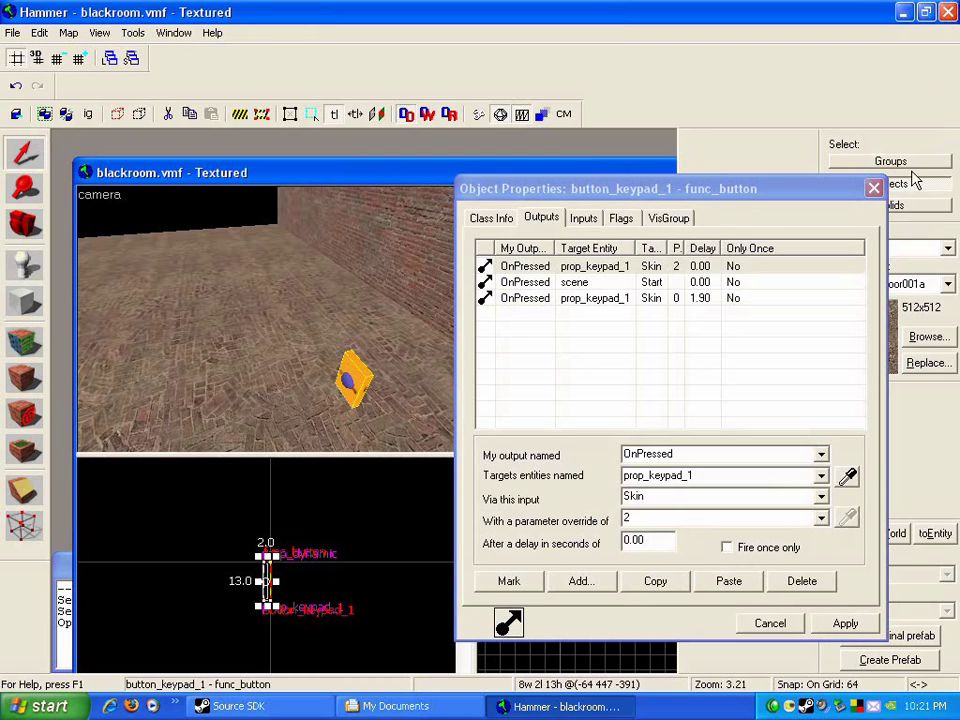
- Close the button_keypad_1 properties window
click(874, 188)
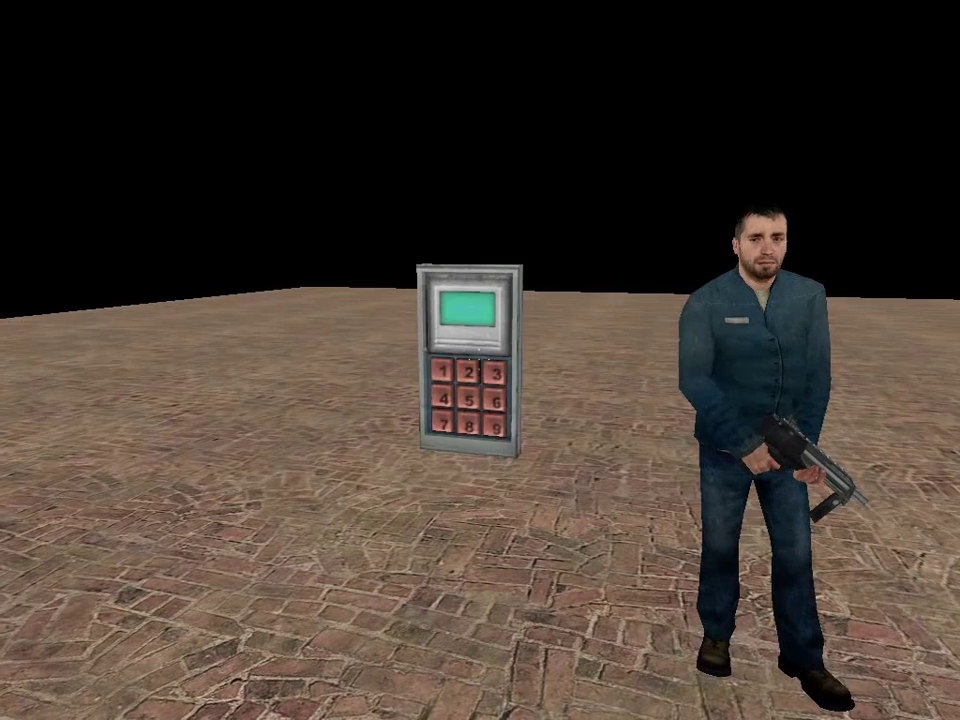